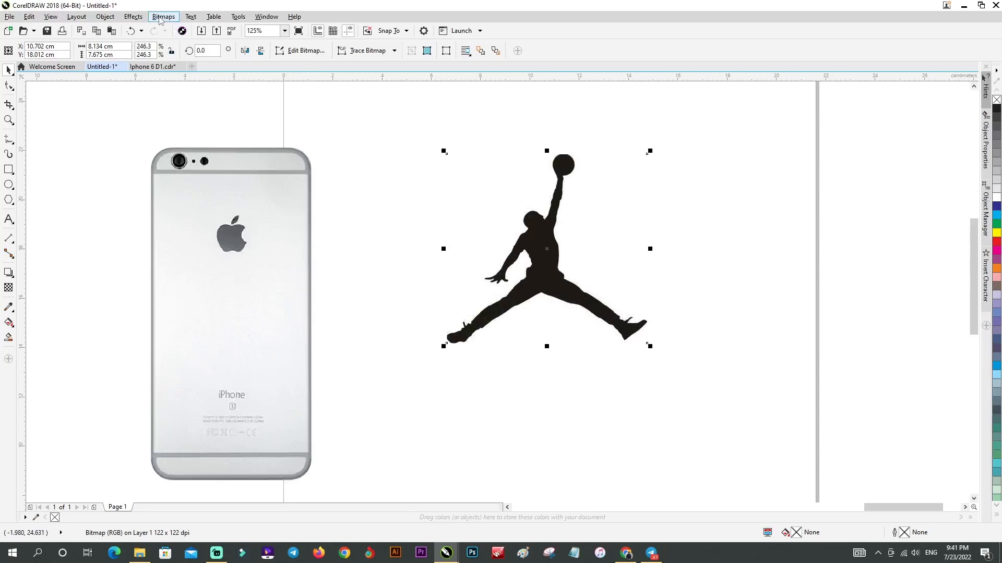
Convert the Jumpman bitmap to 1-bit black and white using the Line Art method with a threshold of 173.
left_click(164, 16)
mouse_move(224, 122)
left_click(307, 119)
left_click(546, 324)
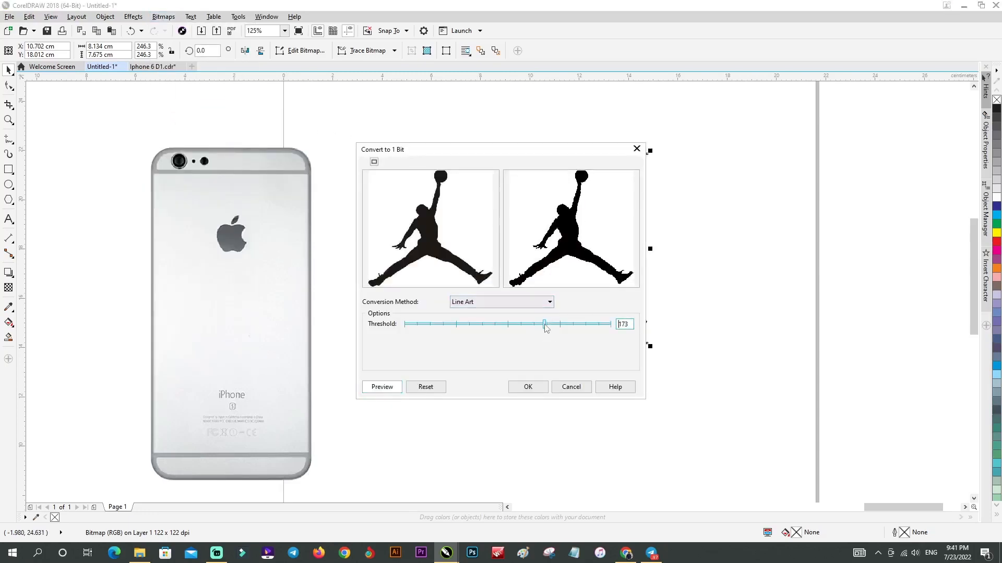
left_click(527, 388)
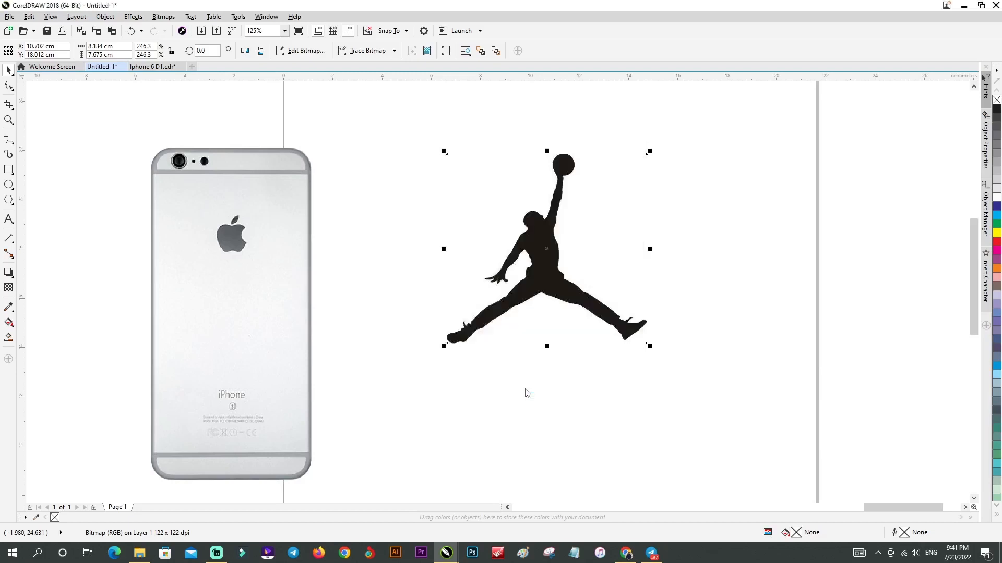
Create an Outline Trace of the monochrome bitmap with the Line art image type and the background removed.
left_click(364, 51)
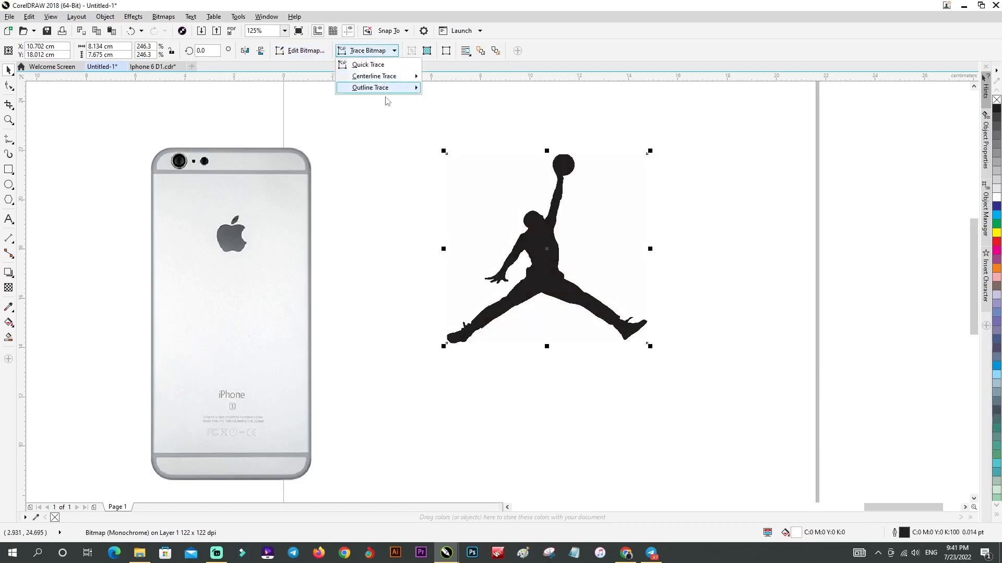
mouse_move(398, 87)
left_click(467, 95)
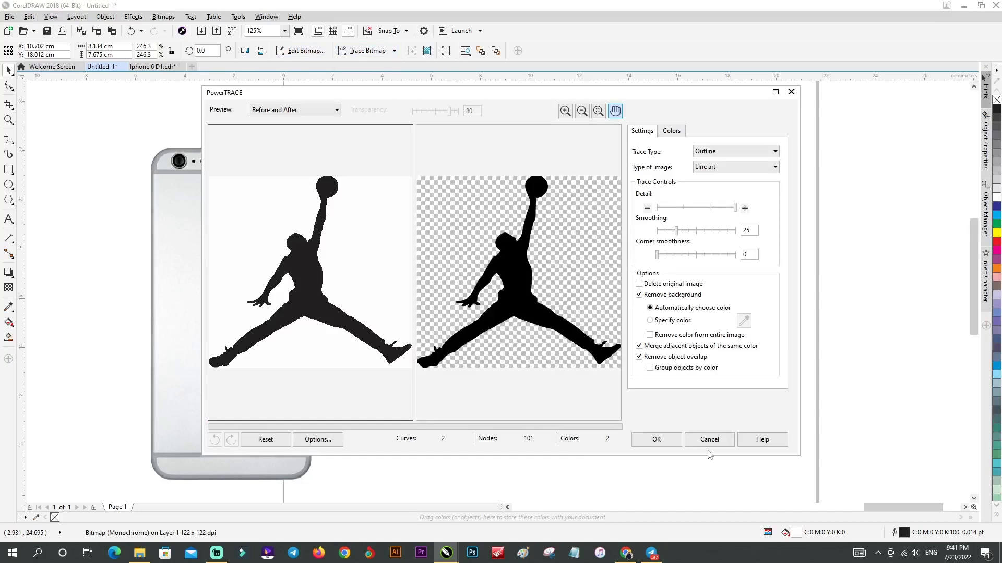
left_click(656, 439)
Move the traced figure off the source bitmap and delete the original bitmap.
scroll(541, 286, "down", 2)
mouse_move(543, 293)
left_mouse_down()
mouse_move(713, 328)
mouse_move(532, 303)
left_mouse_up()
key("Tab")
key("Delete")
scroll(531, 302, "up", 2)
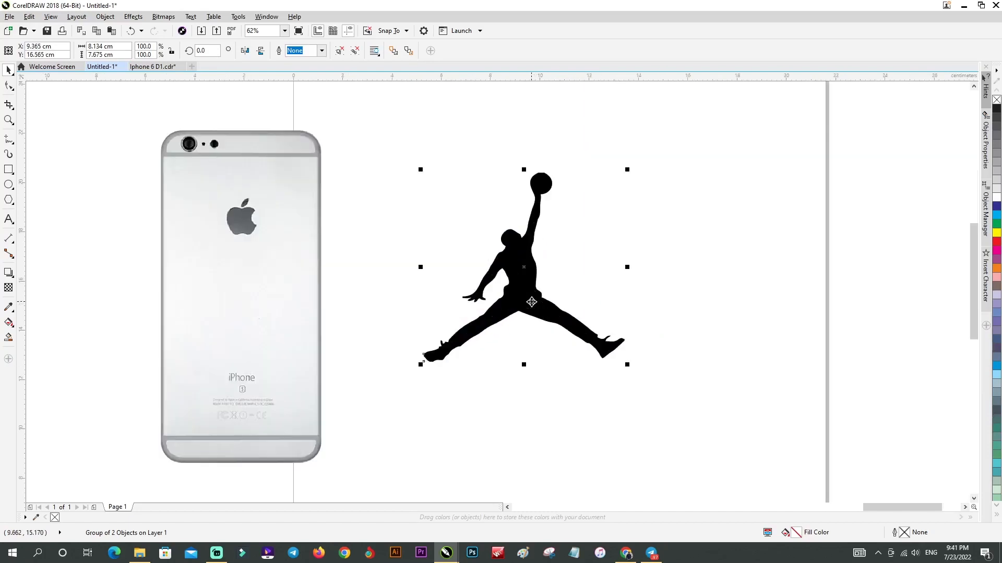
Ungroup the traced result, move the silhouette aside to the right, and select the leftover traced piece.
left_click(340, 52)
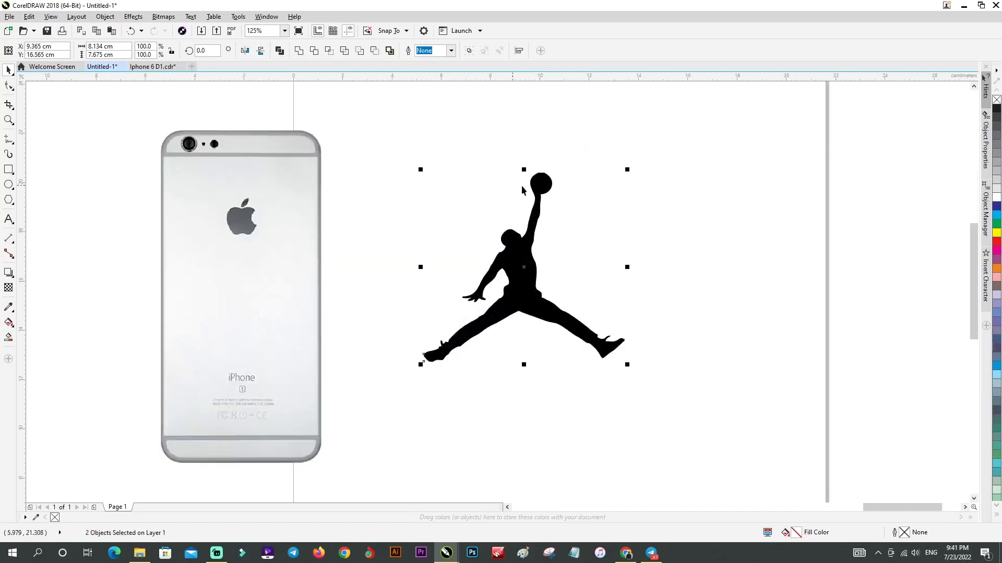
left_click(522, 187)
left_click_drag(505, 265, 644, 249)
scroll(574, 254, "down", 1)
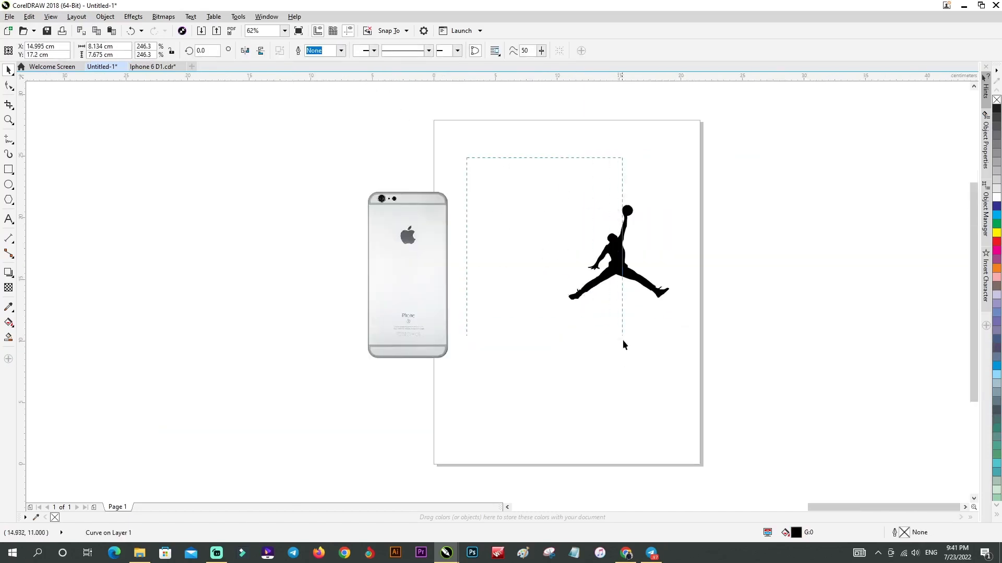
left_click_drag(623, 344, 626, 374)
Move the silhouette onto the phone back, scale it to about 6.35 cm wide, and place its ball over the Apple logo.
left_click_drag(614, 237, 249, 309)
scroll(543, 235, "up", 1)
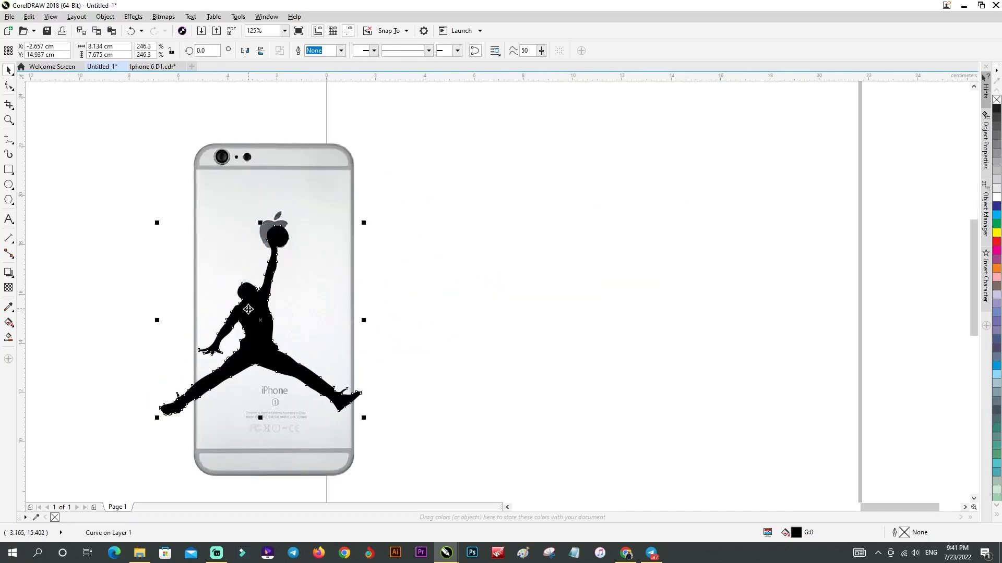
left_click_drag(367, 223, 343, 243)
scroll(286, 260, "up", 2)
left_click_drag(283, 227, 309, 167)
scroll(362, 203, "down", 2)
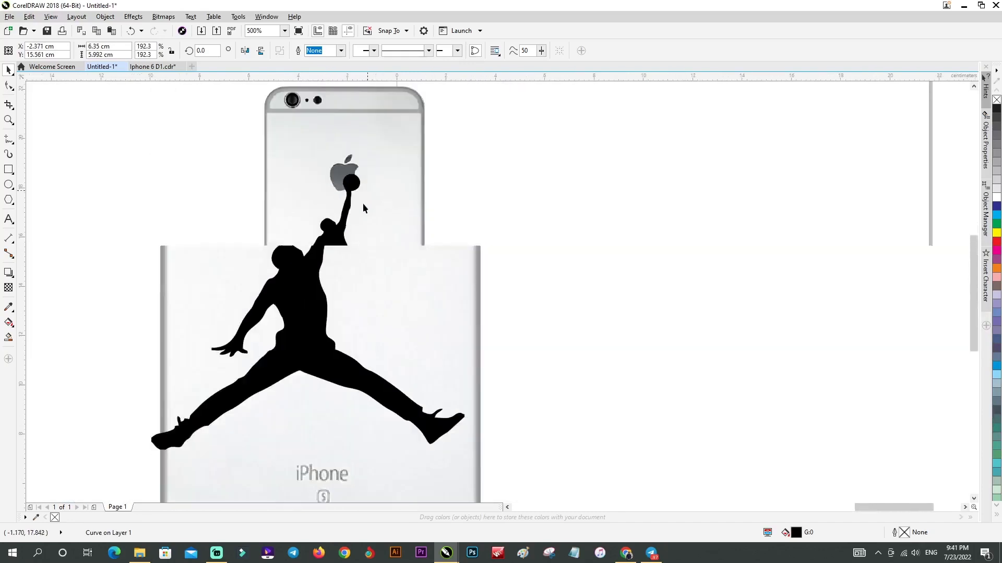
Scale the silhouette down to about 5.75 cm wide and realign its ball with the lower part of the Apple logo.
scroll(389, 184, "up", 1)
left_click_drag(451, 155, 437, 163)
left_click_drag(318, 183, 320, 173)
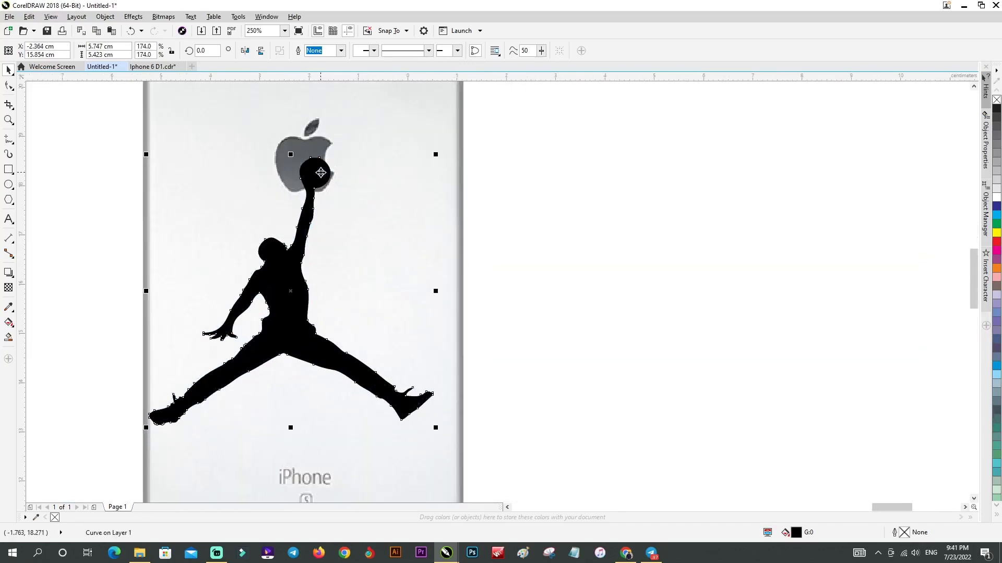
Start a Bézier path at the wrist with a curve following the lower edge of the ball across the hand.
left_click(11, 141)
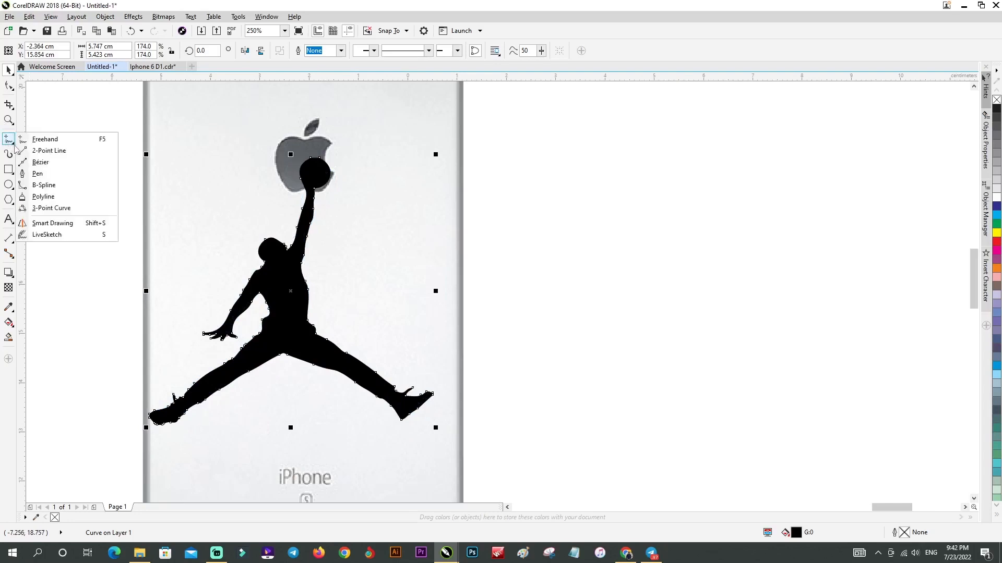
left_click(39, 163)
scroll(313, 196, "up", 5)
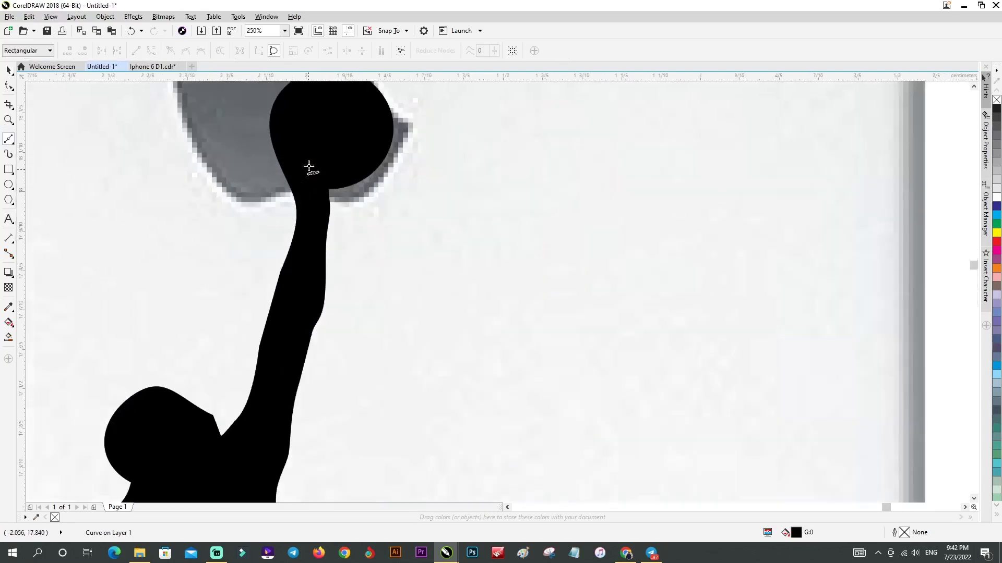
left_click(256, 178)
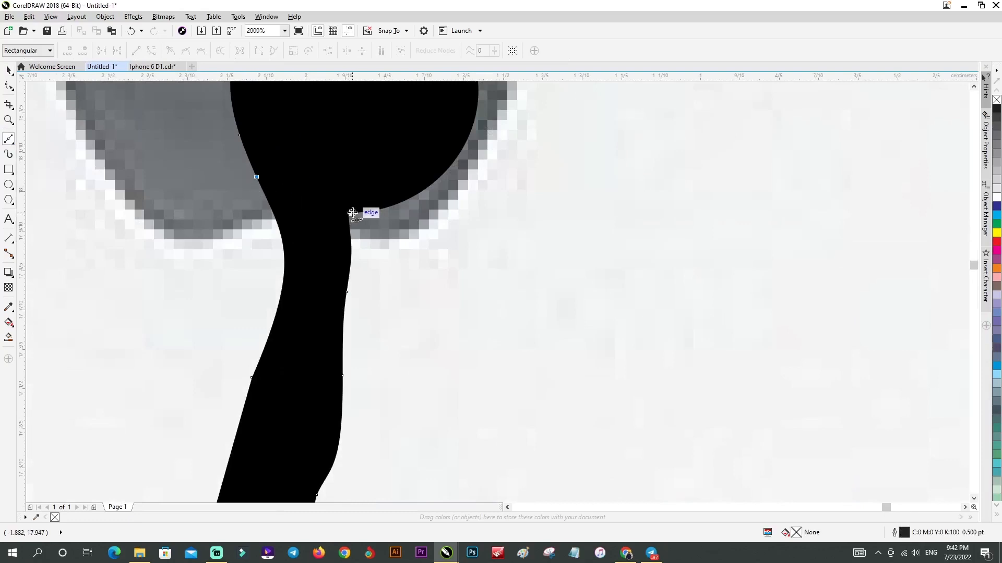
left_click_drag(352, 213, 425, 223)
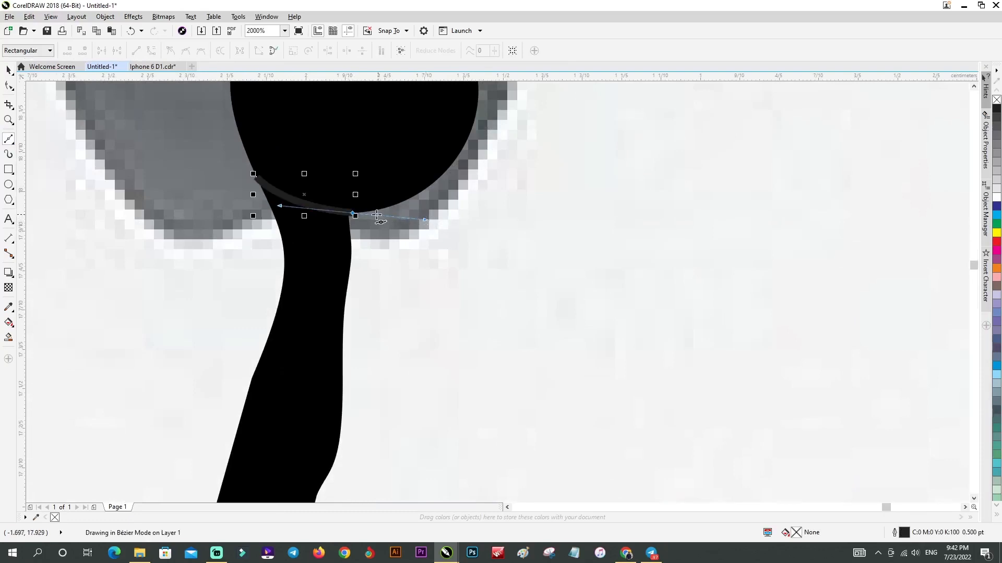
Continue the Bézier path around the ball with straight segments and close it at the wrist, about 0.97 by 0.80 cm overall.
scroll(354, 213, "down", 2)
left_click(491, 219)
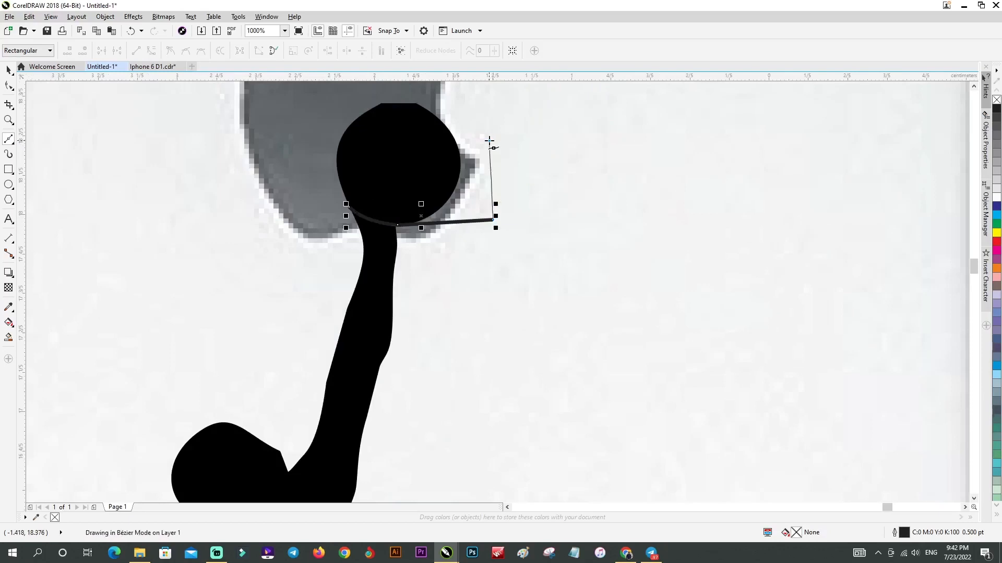
left_click(487, 139)
scroll(476, 134, "down", 3)
scroll(473, 101, "up", 3)
left_click(474, 101)
left_click(373, 104)
left_click(333, 137)
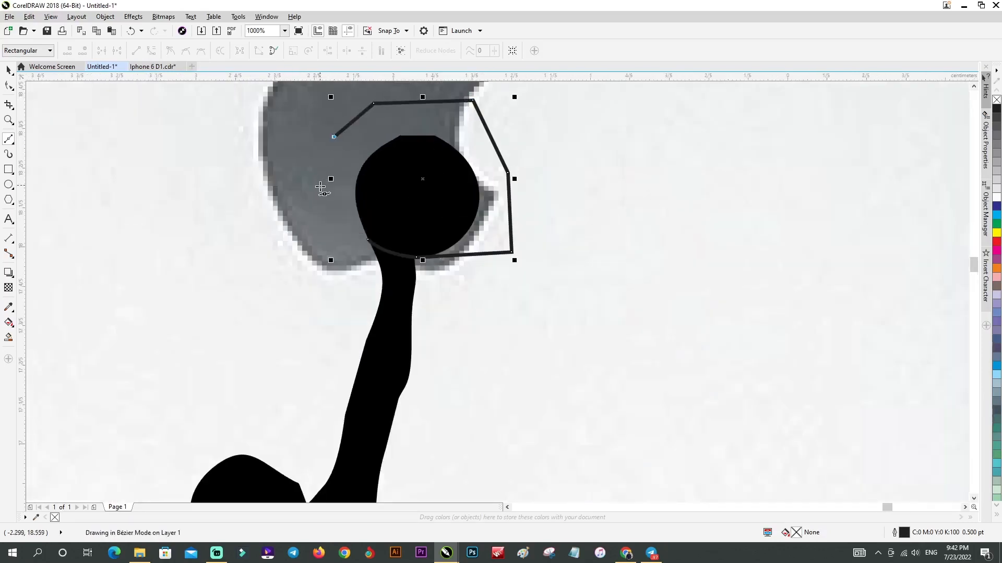
left_click(319, 186)
left_click(336, 235)
left_click(367, 240)
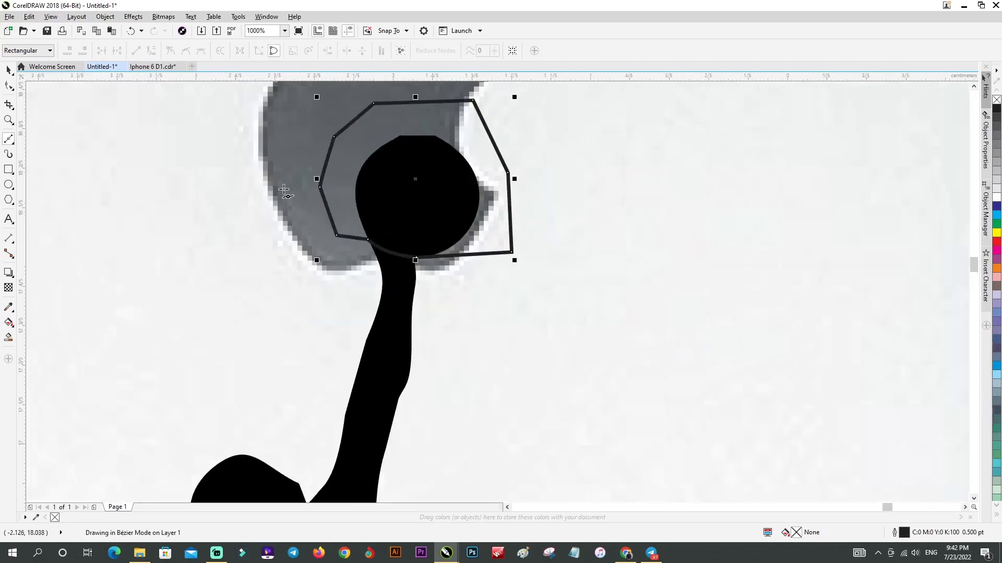
Cut the ball off the silhouette by applying Simplify with the closed Bézier shape, and remove that helper shape.
left_click(9, 70)
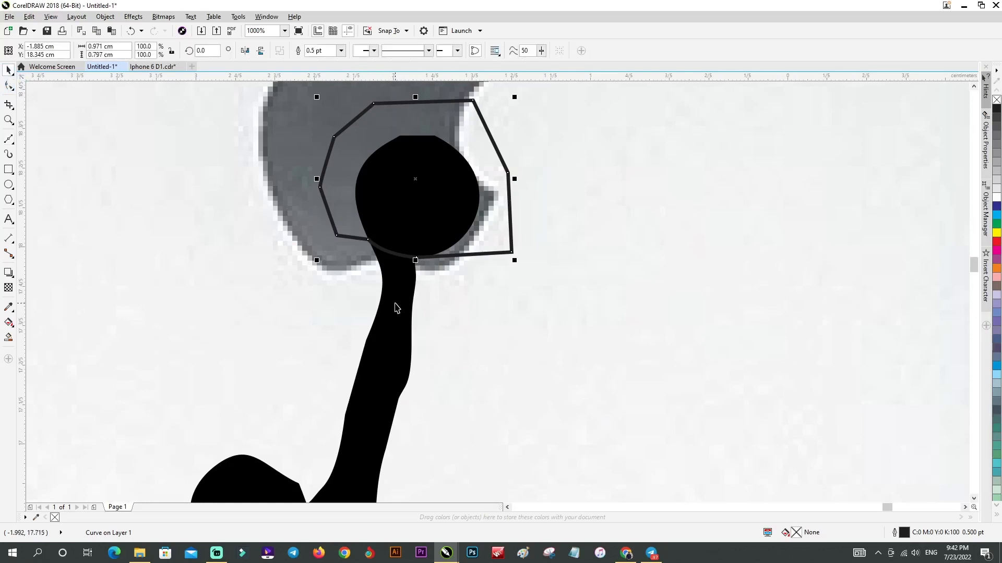
left_click(403, 156, "shift")
left_click(343, 50)
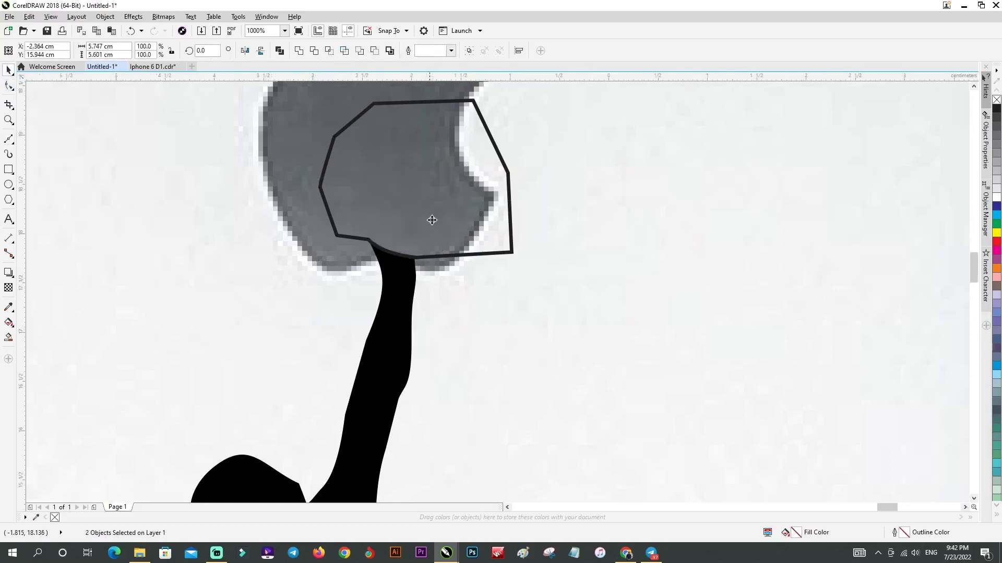
scroll(432, 217, "down", 4)
key("Escape")
left_click(431, 218)
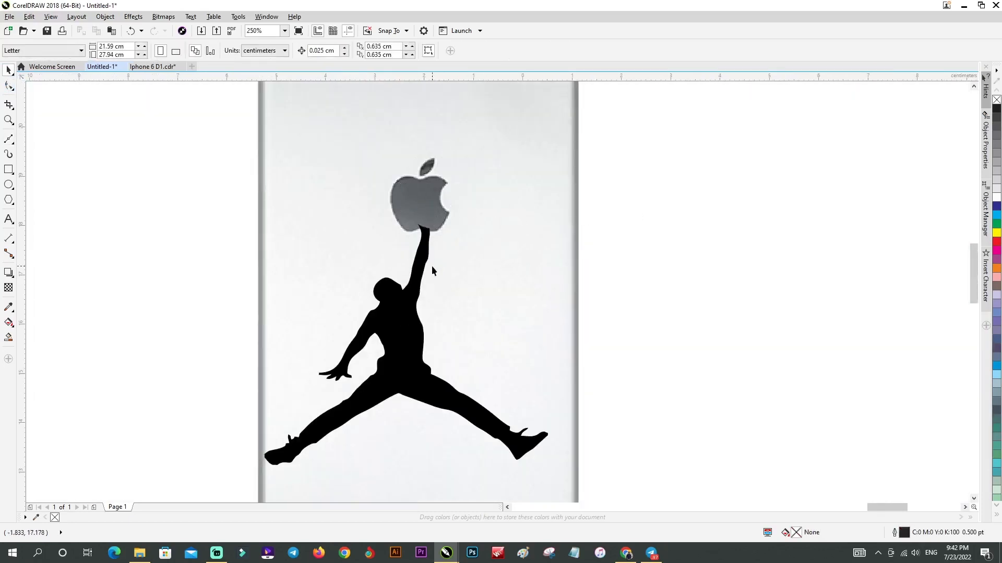
Scale the silhouette to about 5.49 cm wide and move it so the raised hand touches the bottom of the Apple logo.
scroll(431, 218, "up", 6)
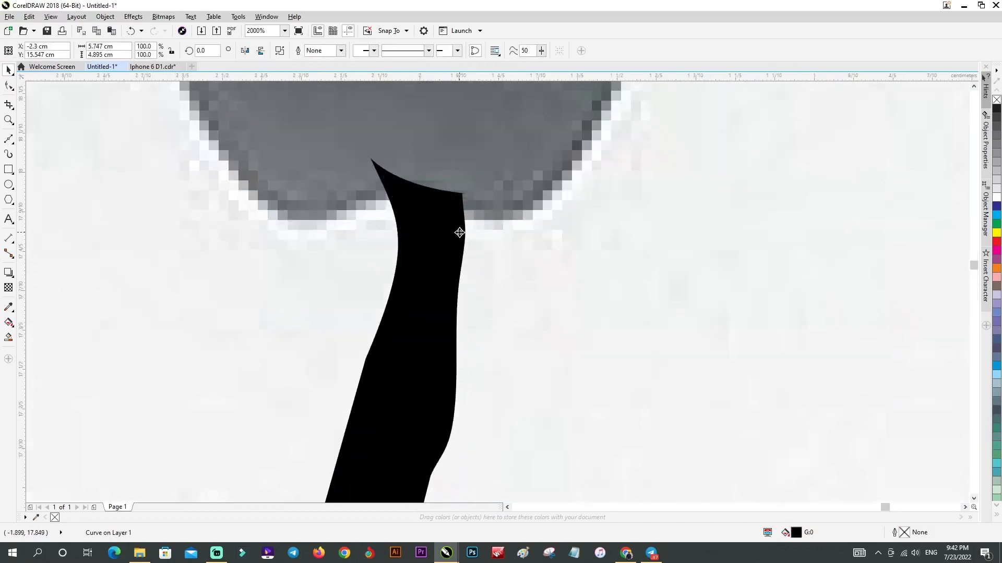
scroll(461, 238, "down", 7)
scroll(505, 289, "up", 2)
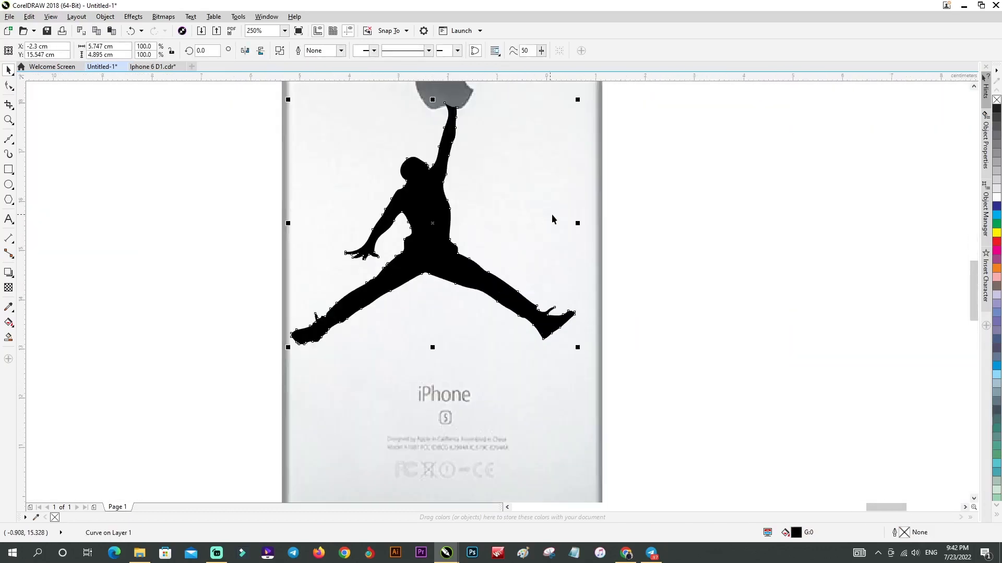
scroll(552, 219, "down", 2)
scroll(555, 180, "up", 2)
left_click_drag(552, 173, 546, 178)
scroll(433, 199, "up", 4)
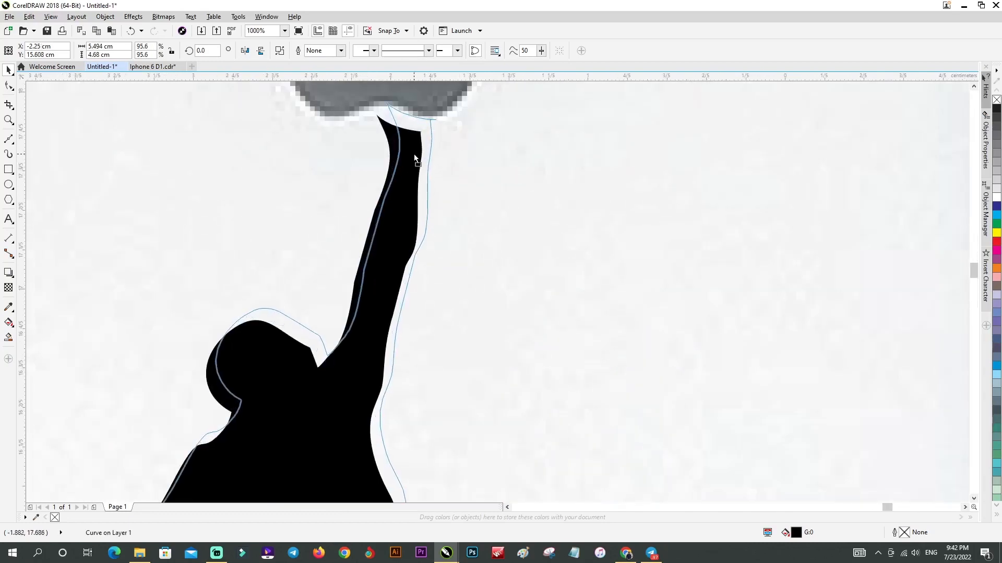
left_click_drag(414, 154, 426, 143)
scroll(490, 133, "down", 4)
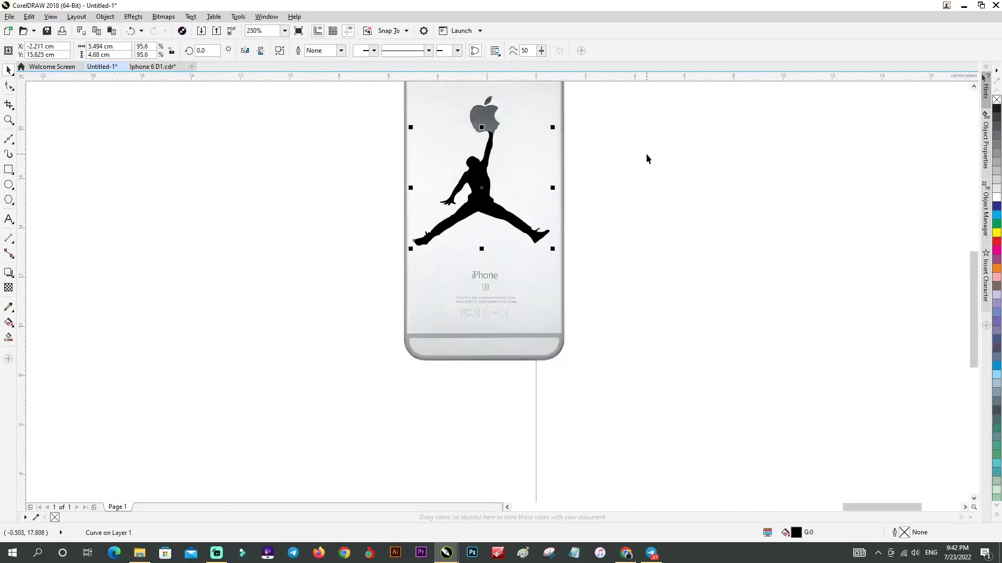
left_click(608, 159)
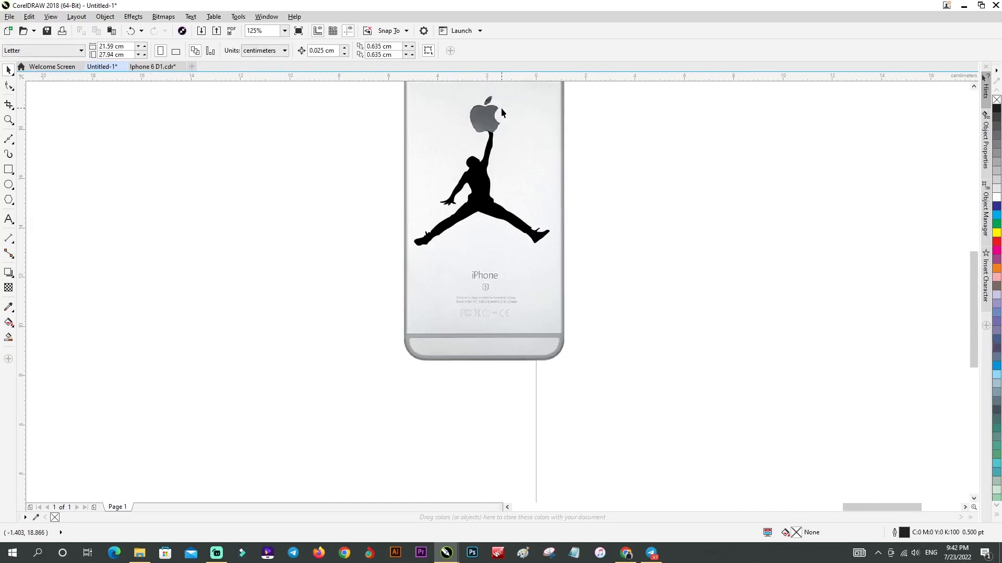
Add the artistic text "23" in 200 pt Arial and place it to the right of the phone.
left_click(8, 219)
left_click(319, 276)
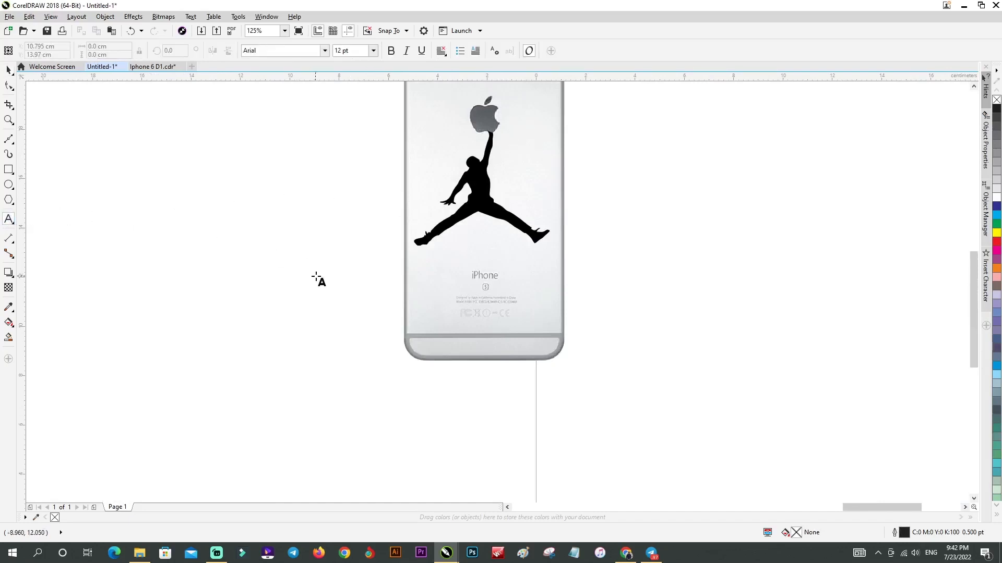
left_click(373, 51)
left_click(363, 230)
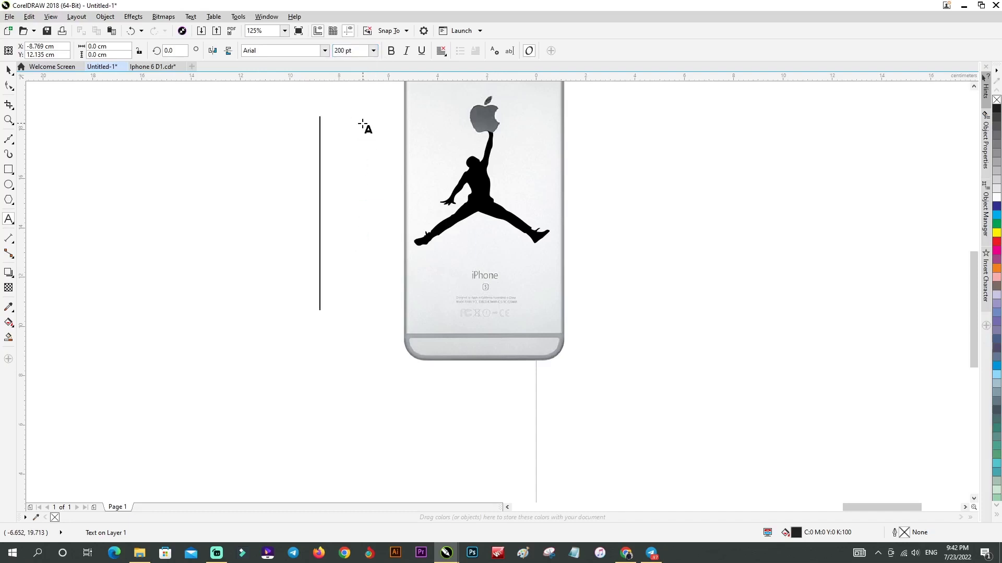
type("23")
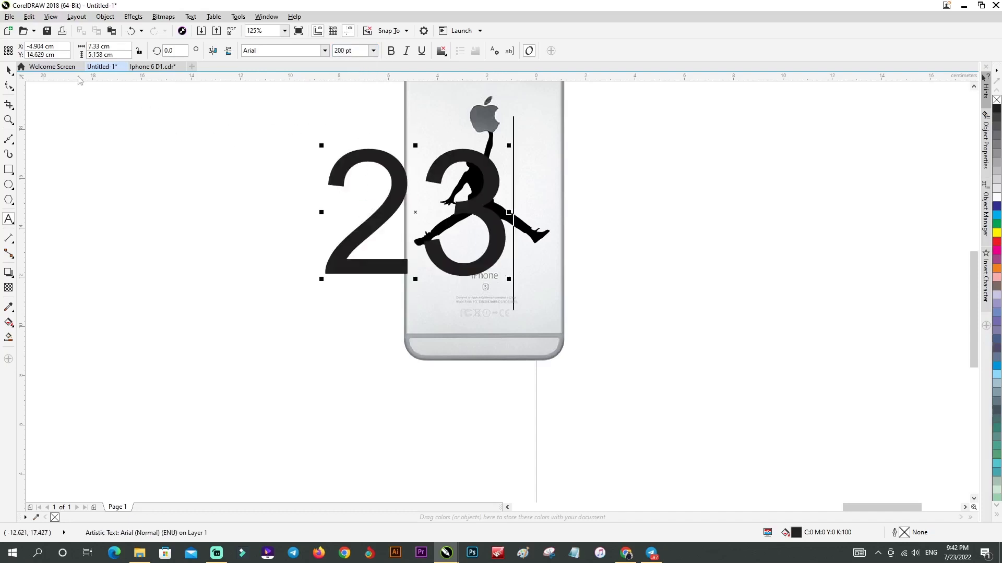
left_click(9, 70)
left_click_drag(482, 221, 753, 238)
Browse typefaces for the "23" text and try Century751 SeBd BT on it.
left_click(325, 51)
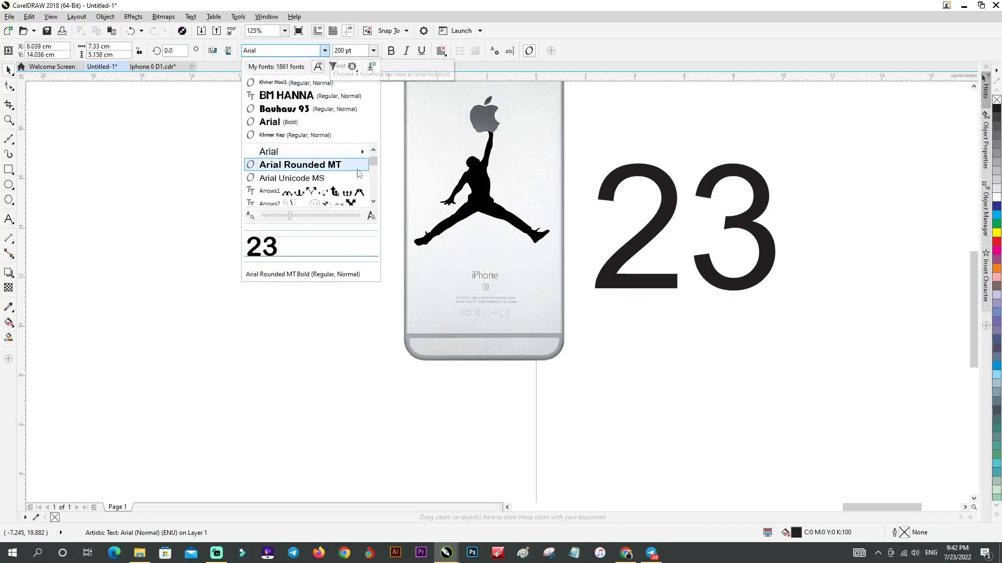
scroll(324, 170, "down", 3)
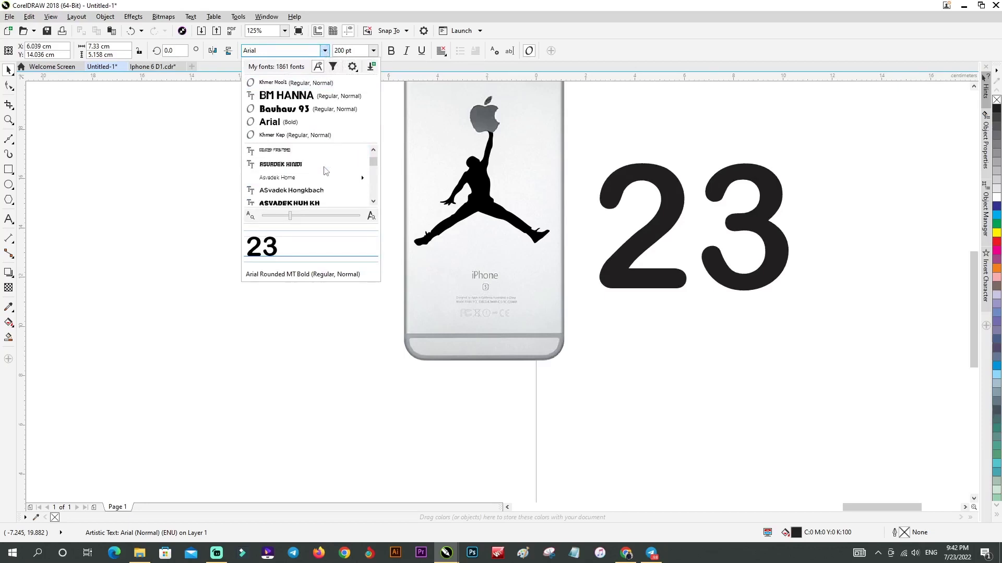
scroll(324, 171, "down", 3)
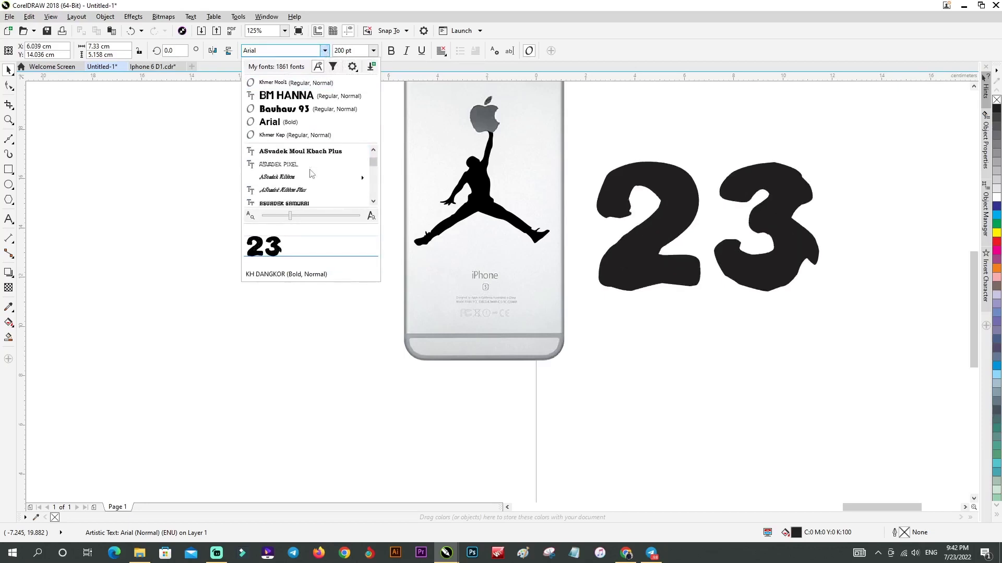
scroll(312, 172, "down", 4)
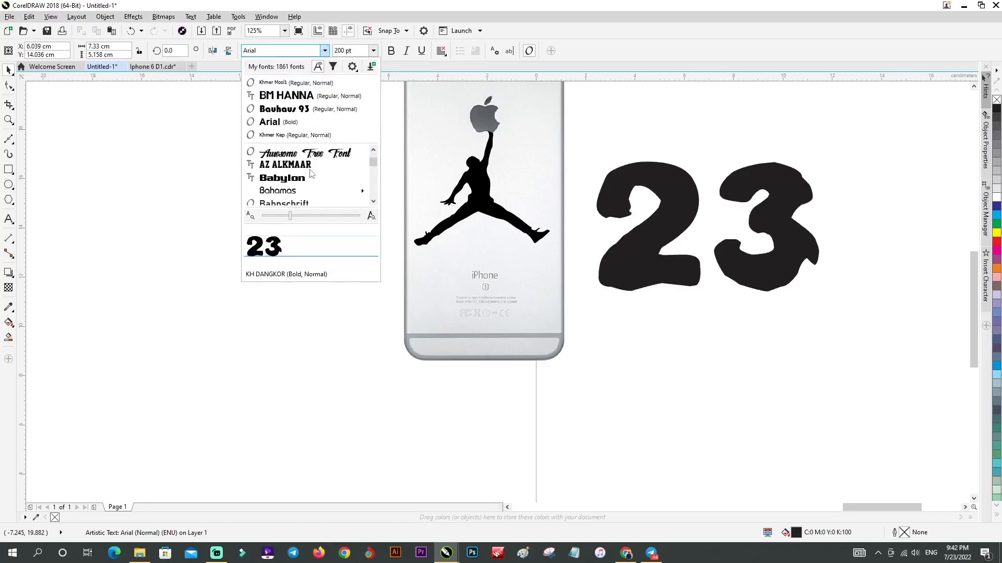
scroll(311, 172, "down", 4)
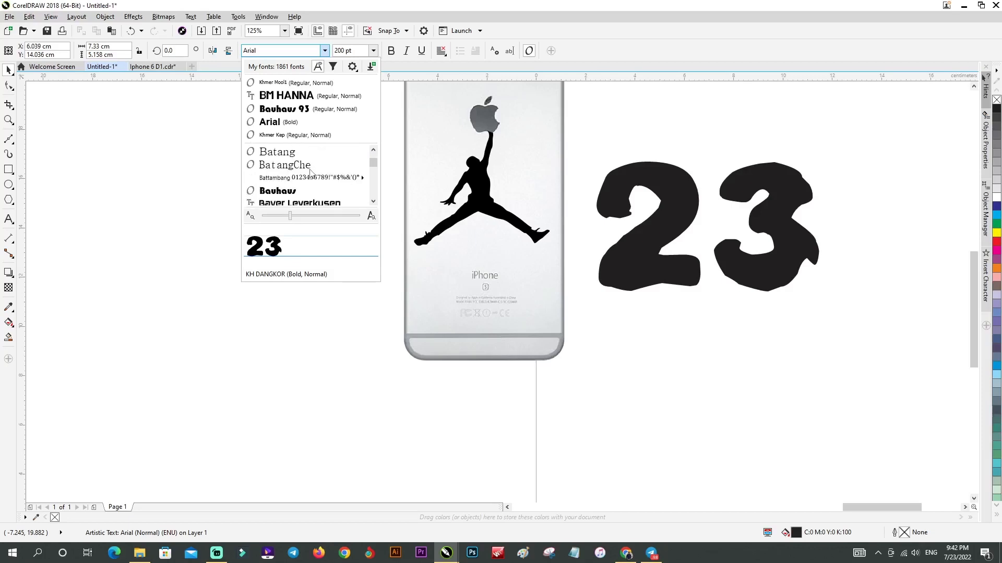
scroll(310, 172, "down", 2)
scroll(310, 172, "down", 3)
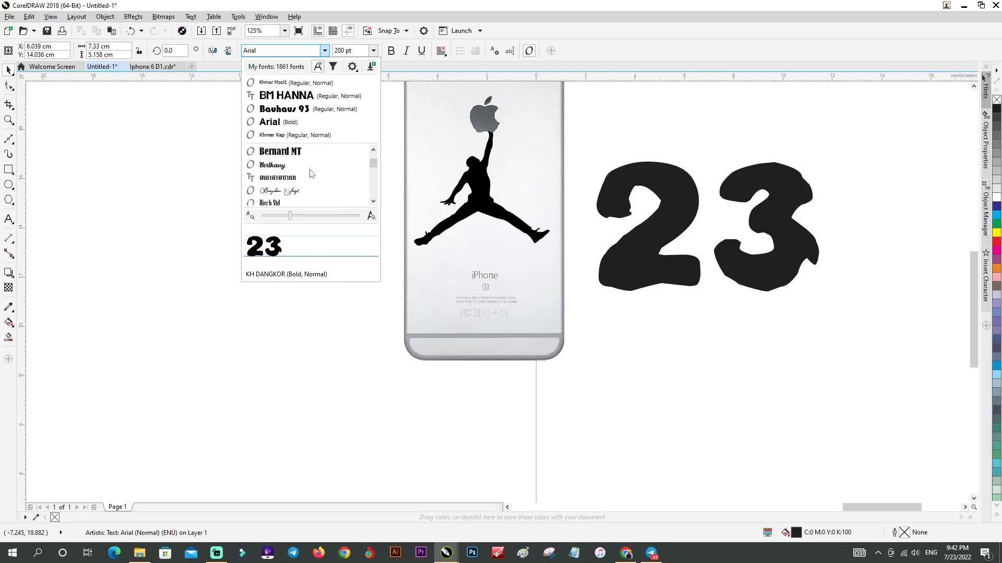
scroll(311, 173, "down", 1)
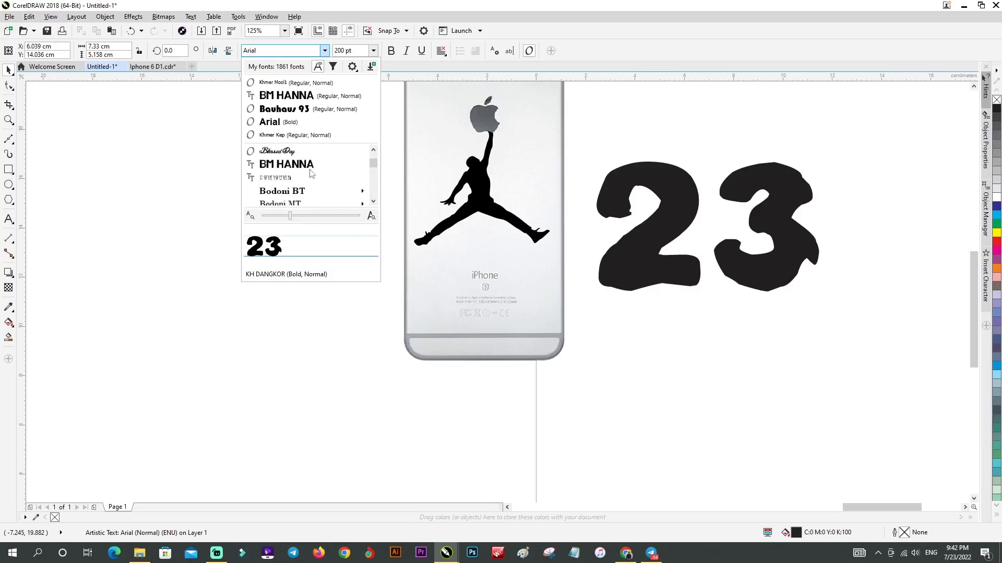
scroll(311, 173, "down", 4)
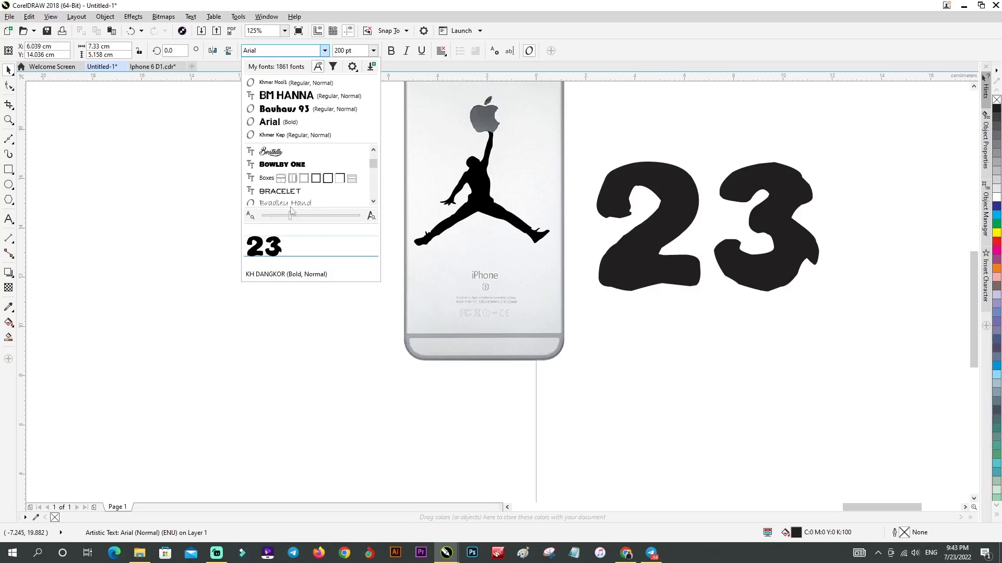
scroll(331, 180, "down", 2)
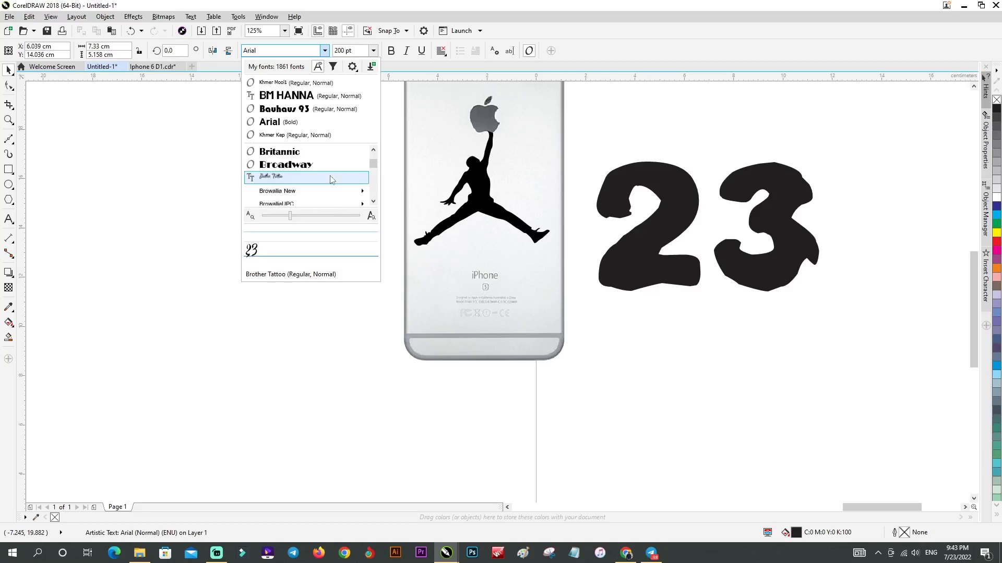
scroll(313, 181, "down", 1)
scroll(312, 182, "down", 4)
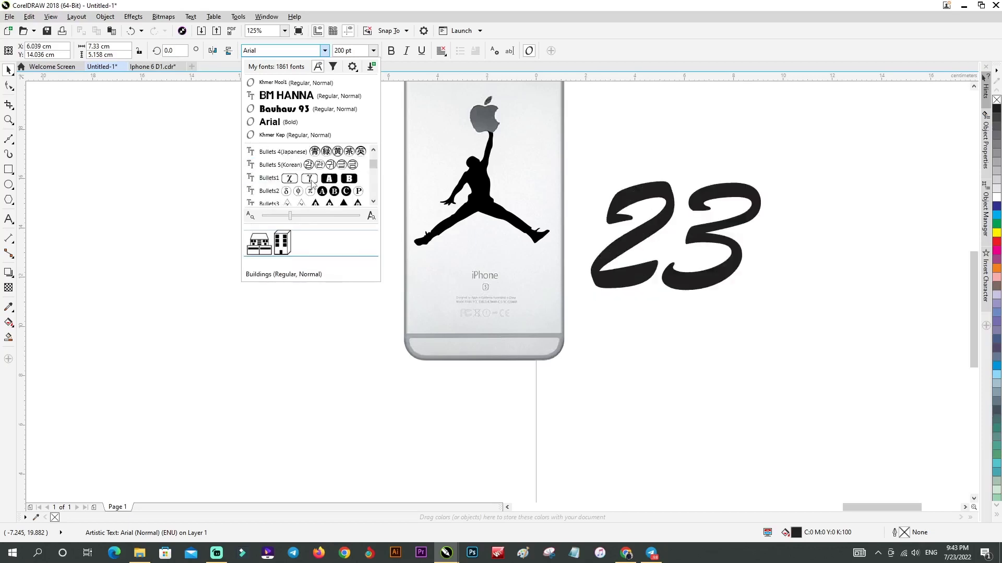
scroll(305, 182, "down", 5)
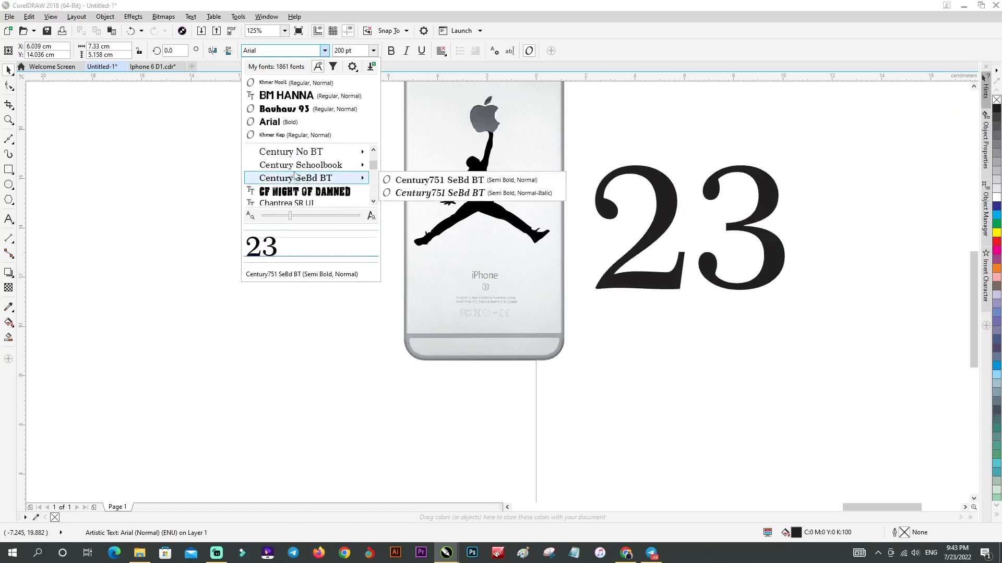
left_click(294, 178)
left_click(234, 210)
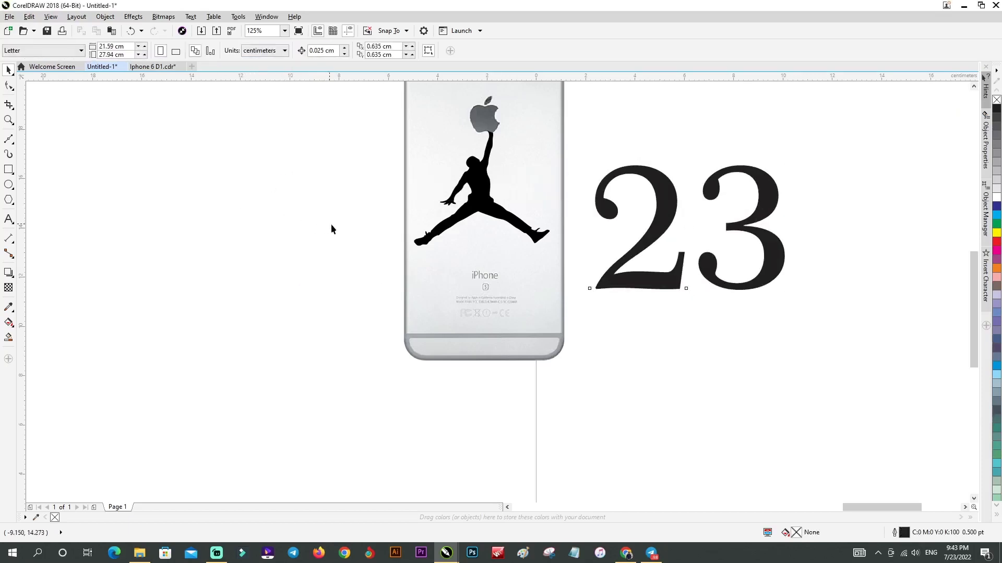
key("ctrl+z")
Inspect the red and black "23" on the finished Jumpman phone design to identify its font.
scroll(566, 240, "down", 3)
scroll(398, 242, "down", 1)
scroll(229, 247, "up", 3)
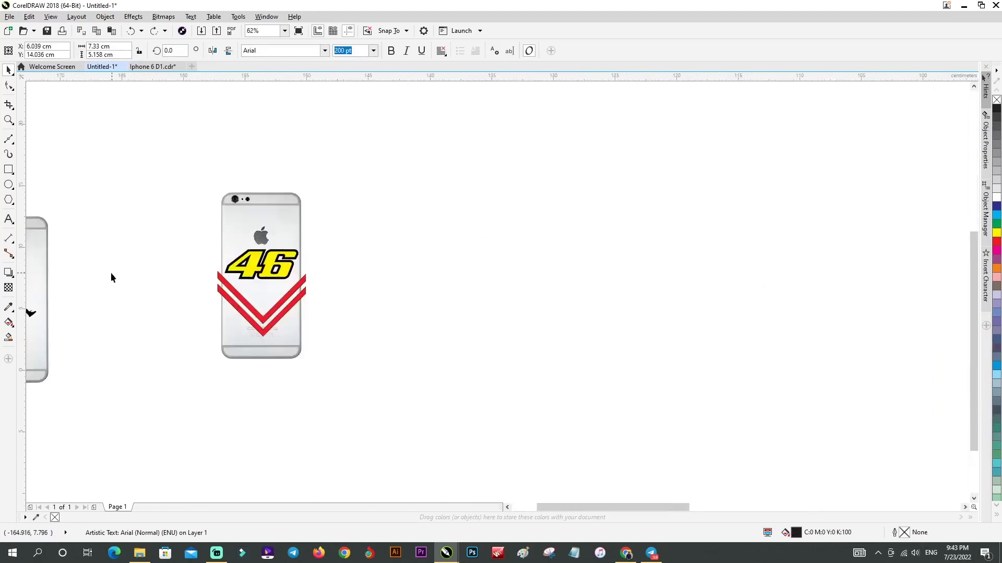
scroll(111, 272, "down", 1)
scroll(115, 287, "up", 5)
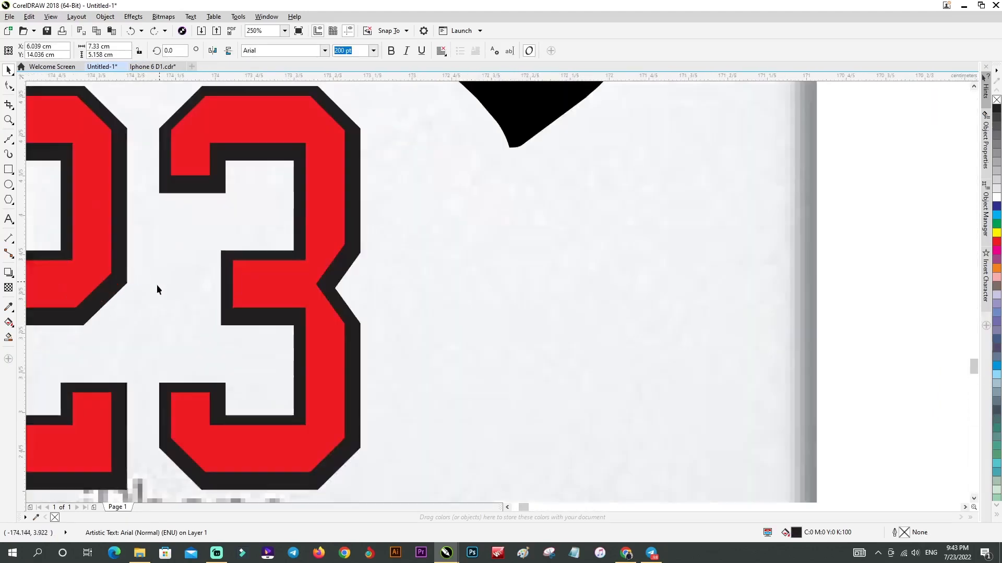
scroll(101, 277, "up", 2)
key("ctrl+shift+z")
scroll(156, 266, "down", 4)
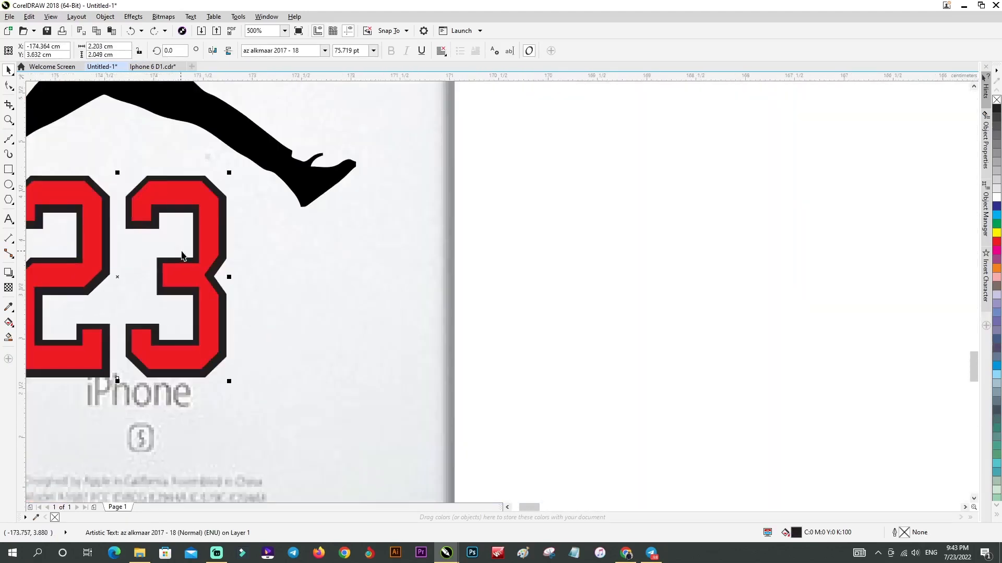
scroll(182, 258, "down", 2)
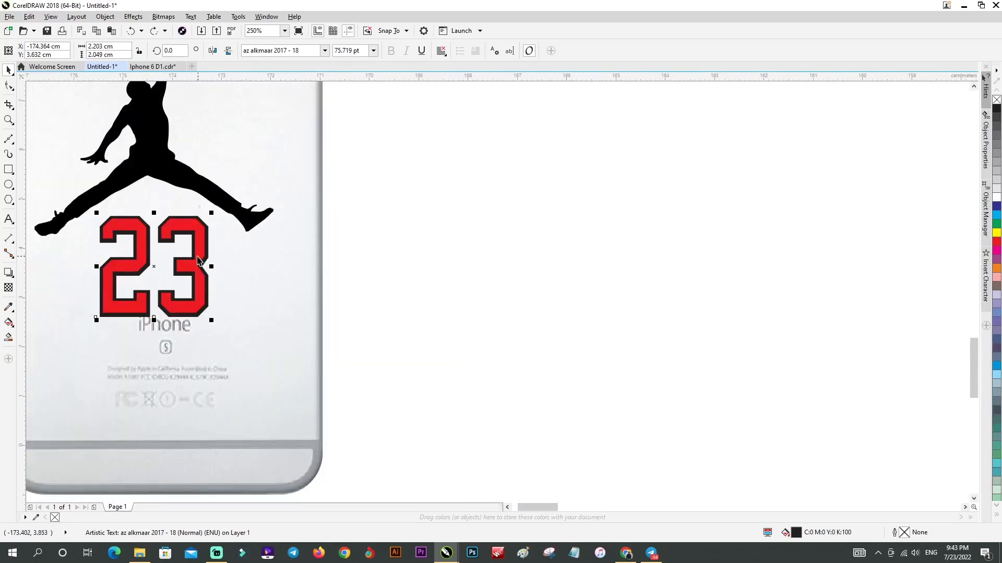
Change the font of the plain black "23" beside the phone to az alkmaar 2017 - 18.
scroll(201, 265, "down", 8)
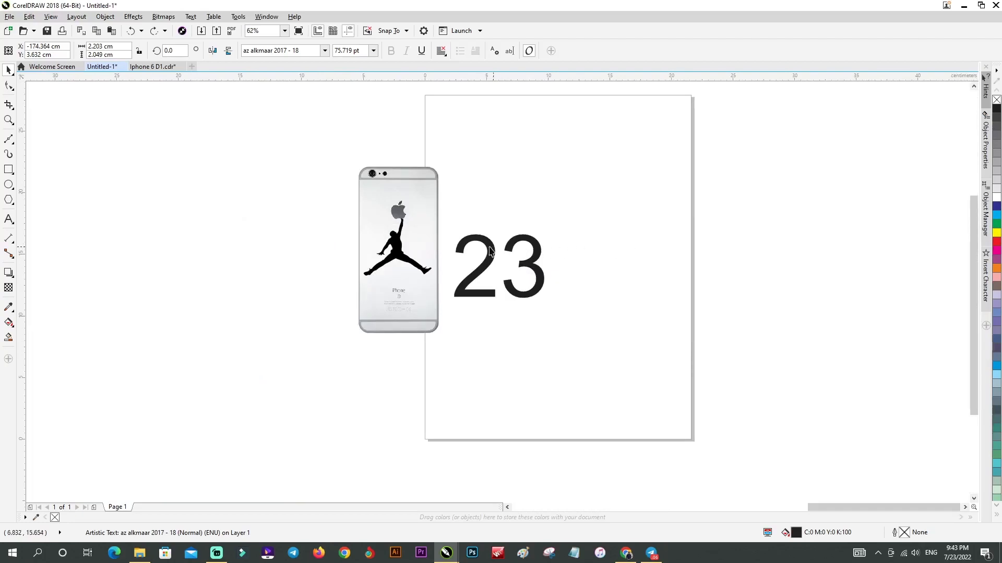
scroll(498, 248, "up", 2)
left_click(476, 260)
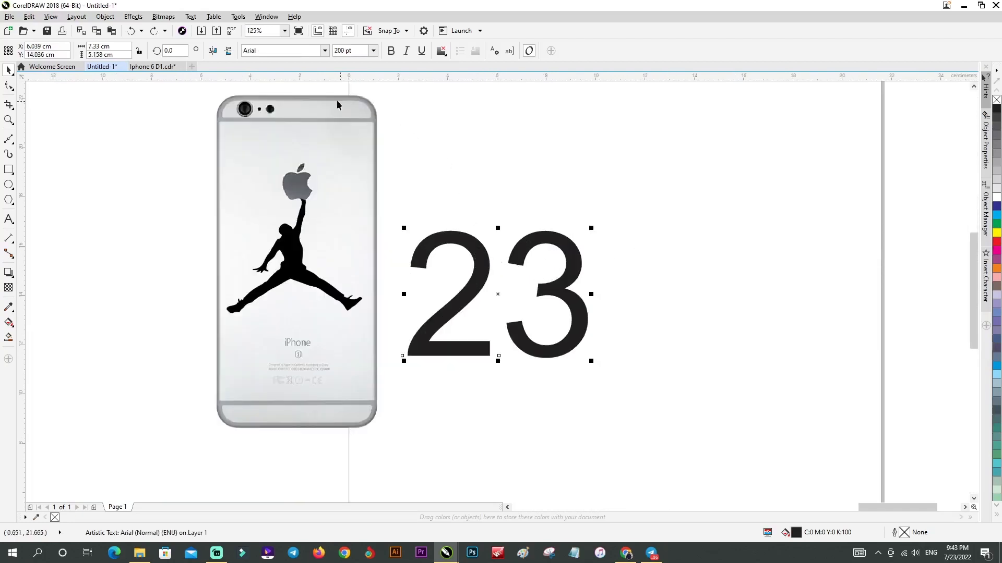
left_click(320, 51)
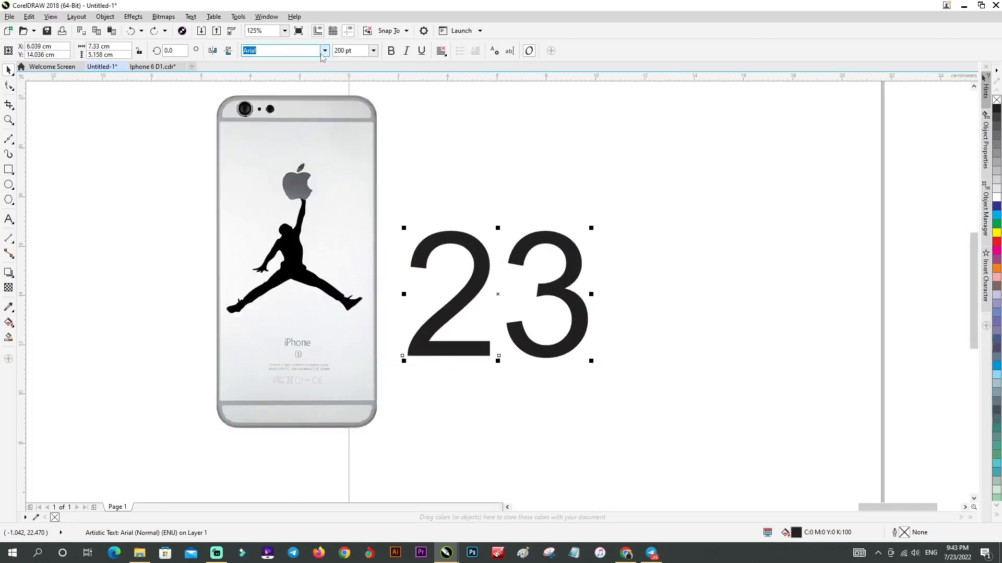
left_click(324, 50)
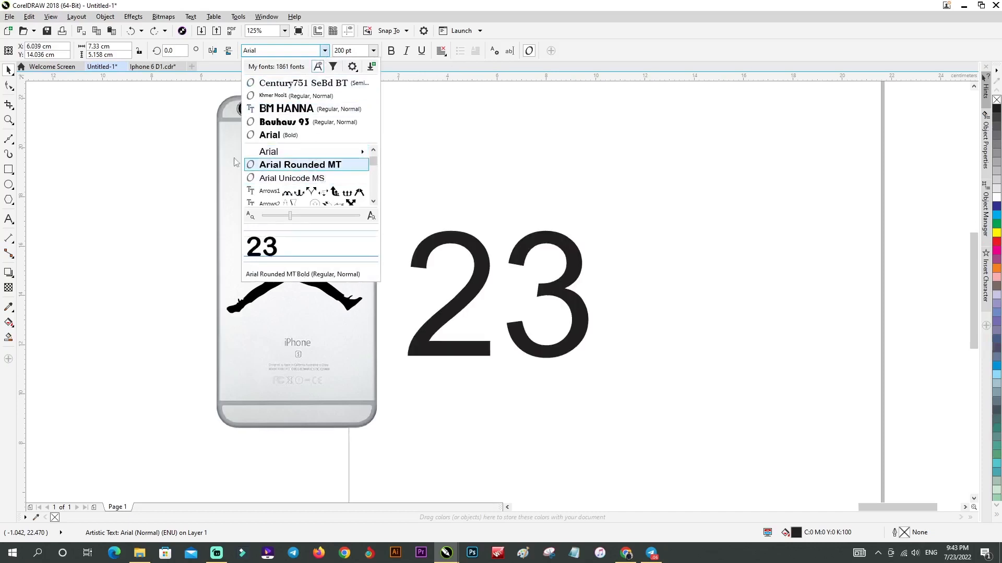
key("Down")
key("Down")
key("Down")
key("Down")
key("Down")
key("Down")
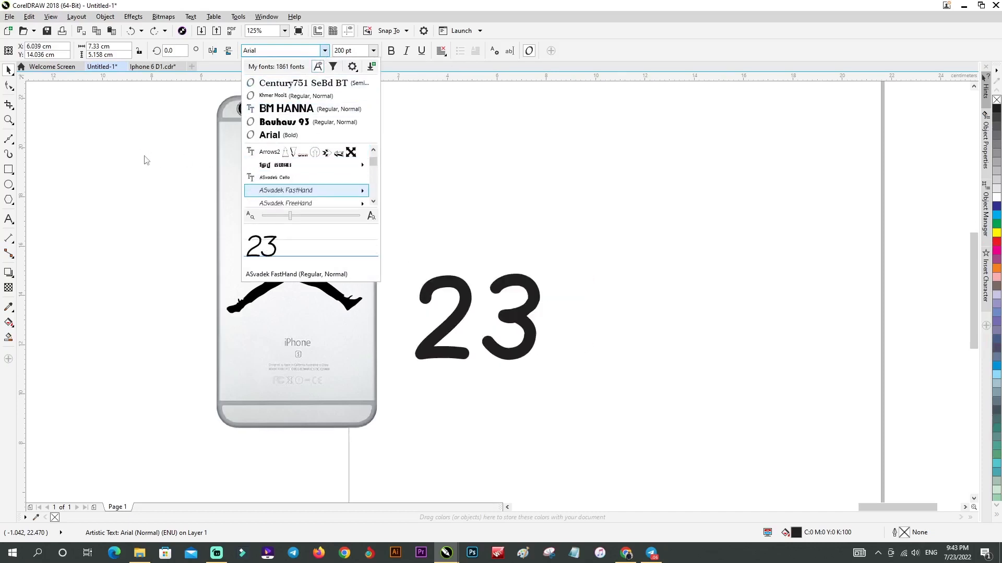
key("Down")
key("Down")
key("Down")
key("Down")
key("Down")
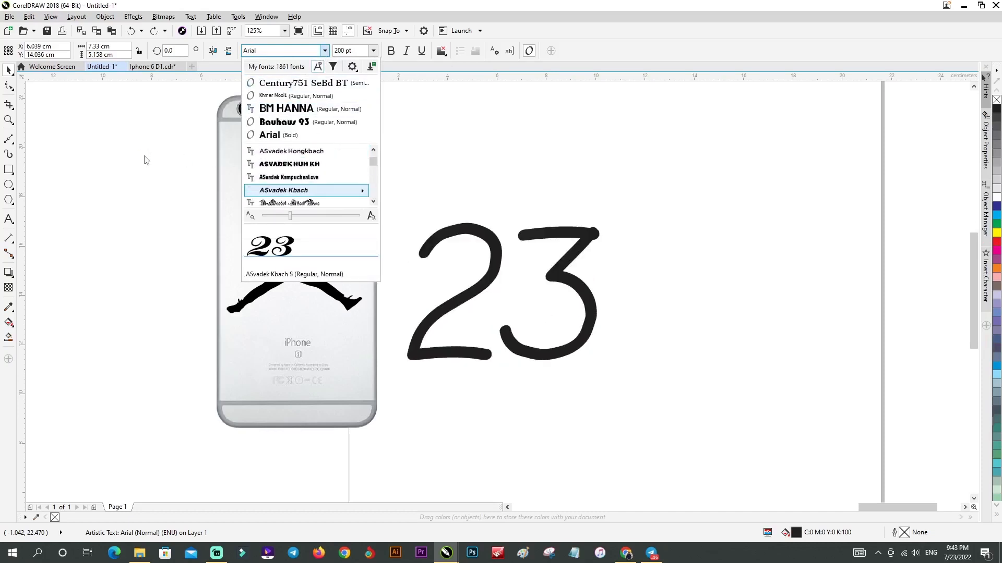
key("Down")
key("Down")
key("Down")
key("Down")
key("Down")
key("Down")
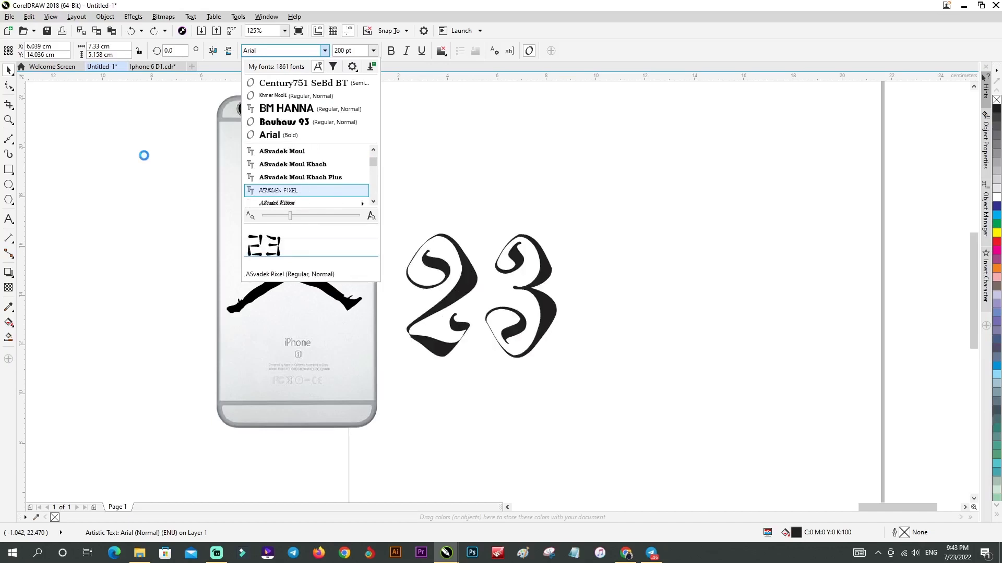
key("Down")
key("Down")
key("Down")
key("Down")
key("Down")
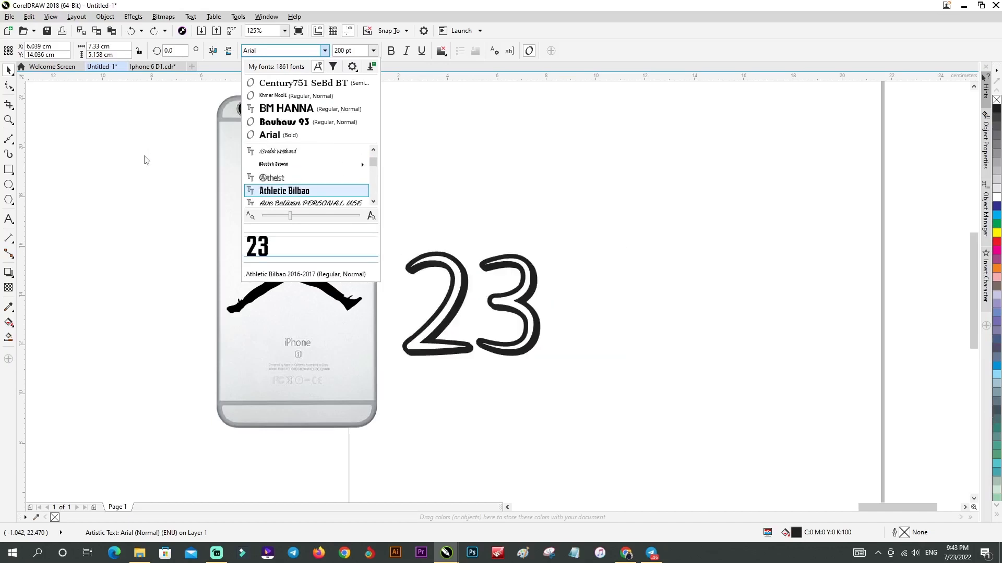
key("Down")
key("Down")
key("Down")
key("Down")
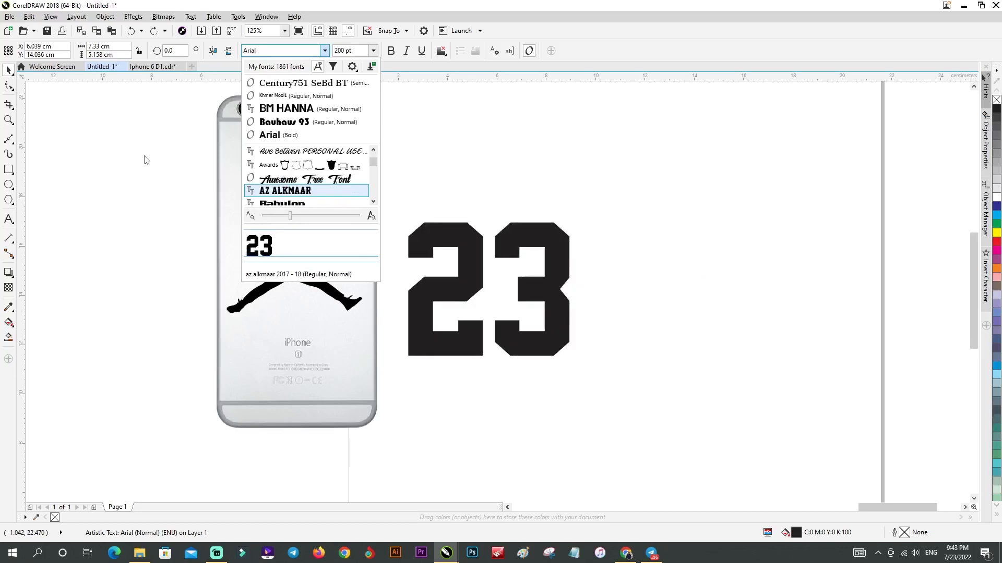
key("Return")
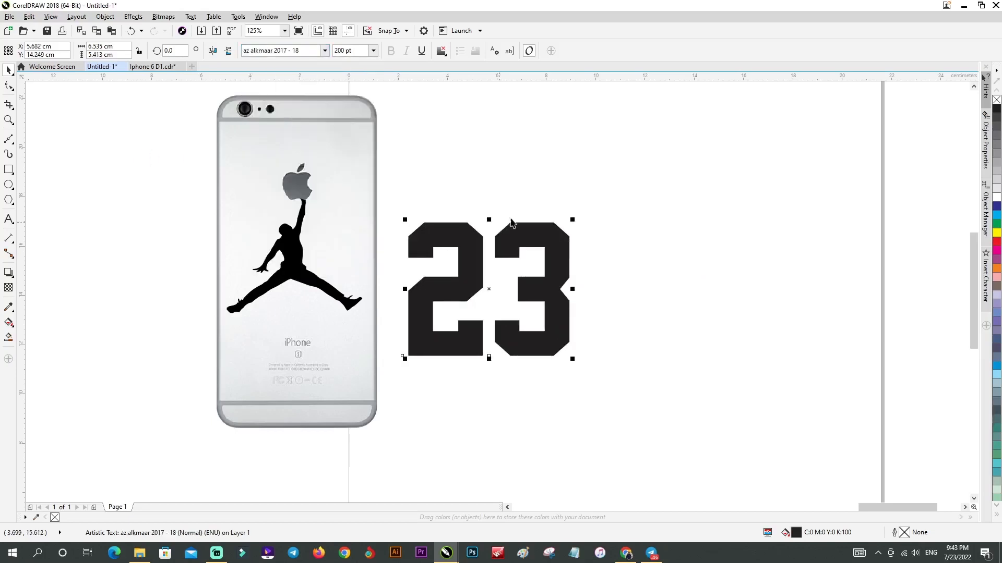
Move the "23" onto the phone and scale it to about 1.94 by 1.61 cm beneath the silhouette's legs.
scroll(511, 223, "down", 3)
scroll(569, 241, "up", 3)
left_click_drag(569, 241, 341, 270)
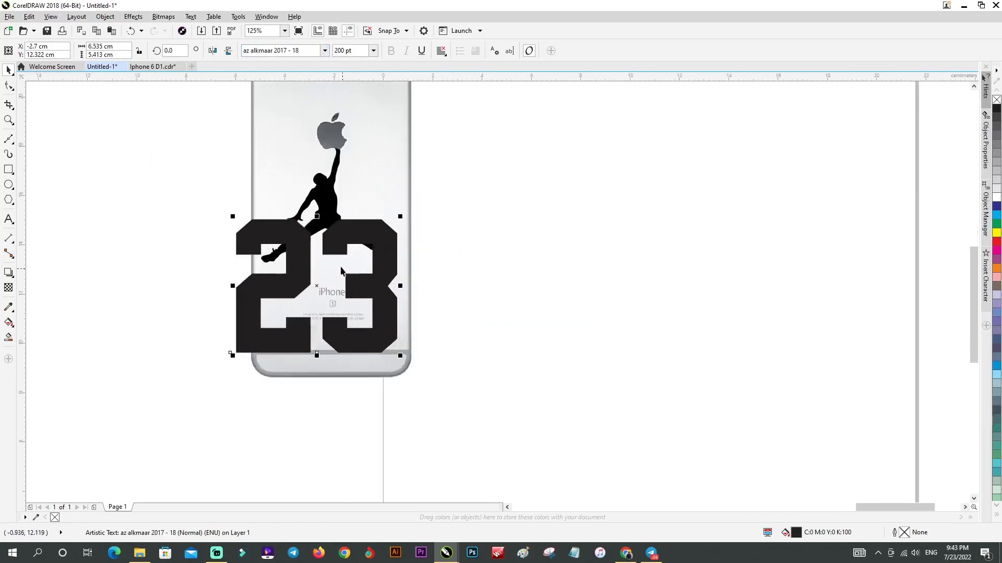
scroll(342, 271, "up", 4)
scroll(391, 217, "down", 2)
left_click_drag(508, 157, 404, 217)
scroll(383, 243, "down", 3)
scroll(383, 243, "up", 3)
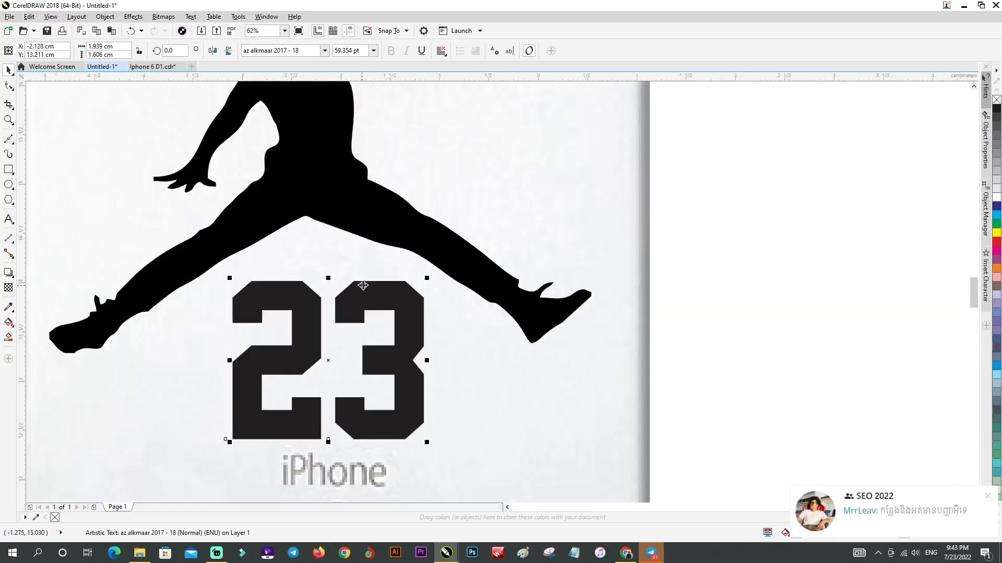
Shift the "23" slightly lower between the silhouette's feet and enlarge it proportionally to about 2.29 by 1.90 cm.
scroll(387, 306, "down", 2)
scroll(385, 276, "up", 2)
left_click_drag(385, 277, 383, 302)
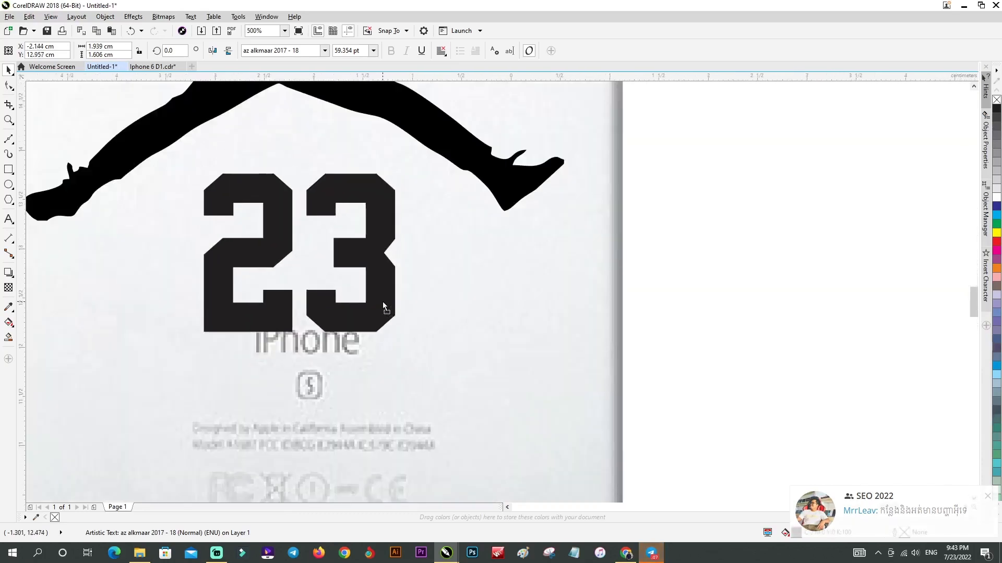
scroll(382, 302, "down", 1)
left_click_drag(397, 226, 406, 218)
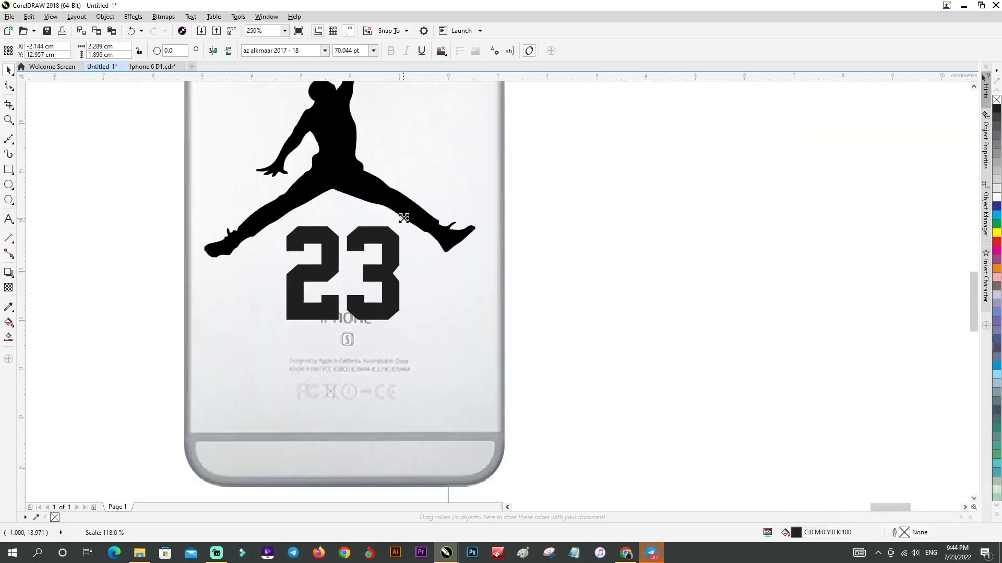
scroll(392, 252, "up", 1)
left_click_drag(393, 253, 396, 249)
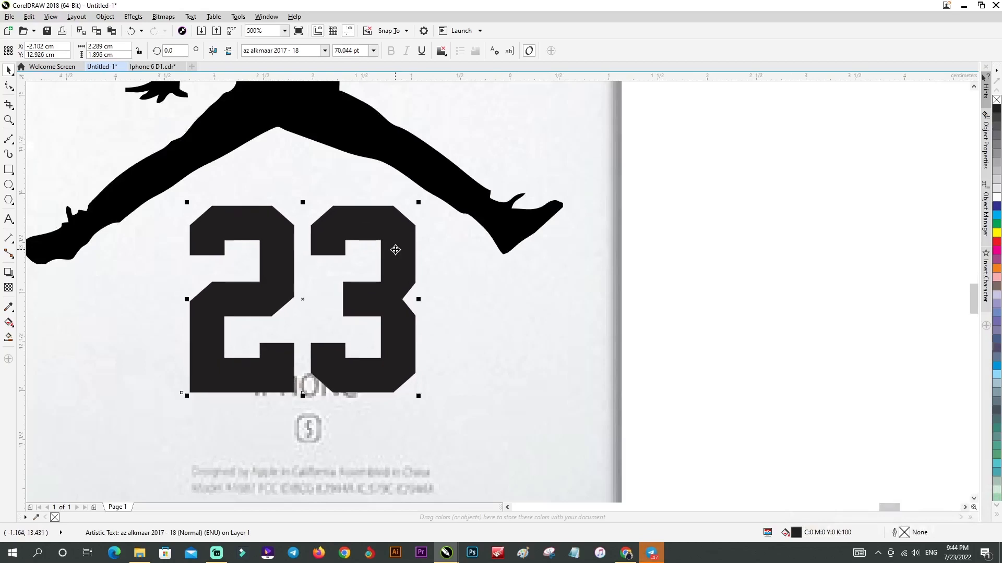
Stretch the "23" downward to about 2.20 cm tall, keeping its width.
scroll(395, 249, "down", 2)
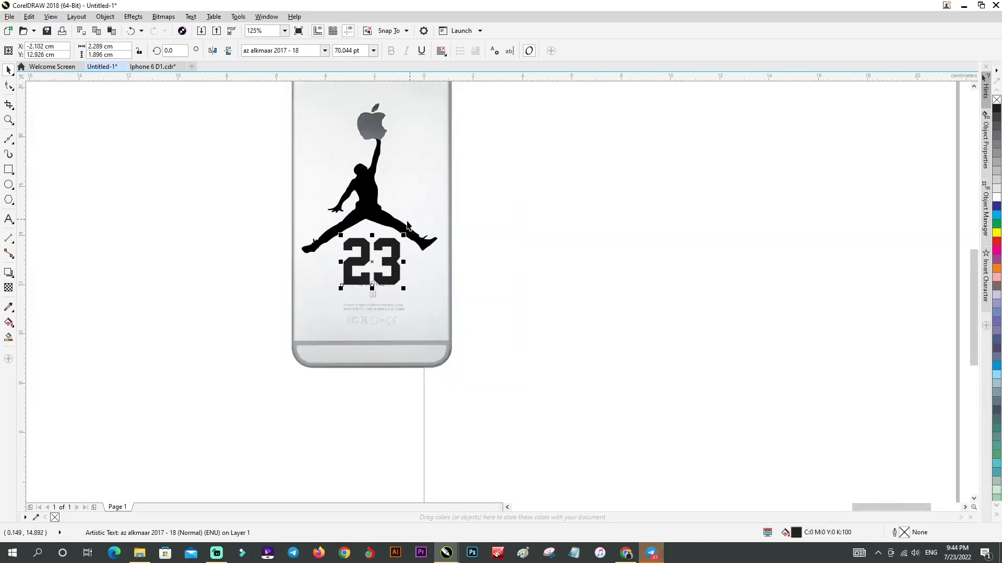
left_click_drag(372, 289, 371, 301)
scroll(399, 267, "up", 1)
scroll(428, 212, "down", 2)
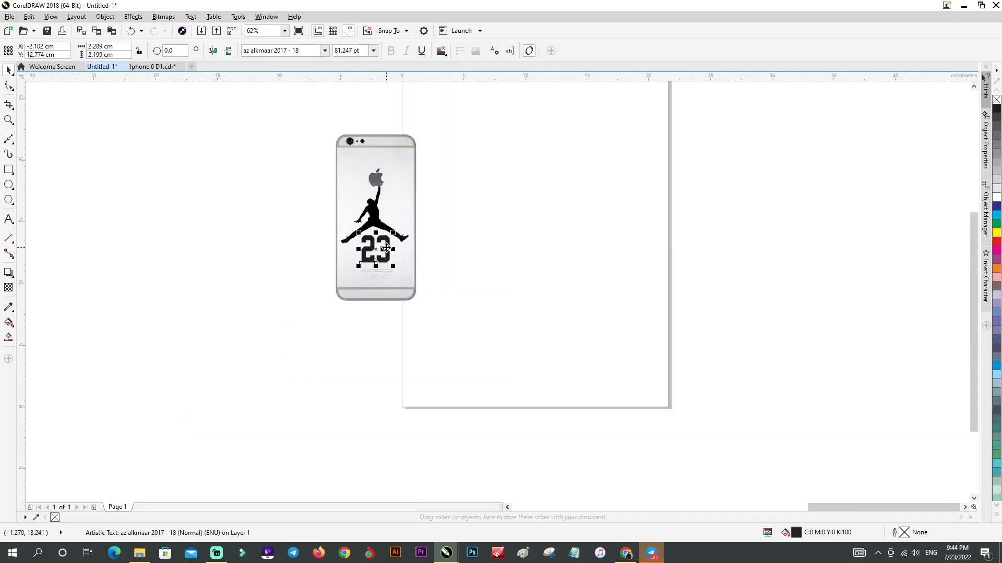
scroll(386, 248, "up", 1)
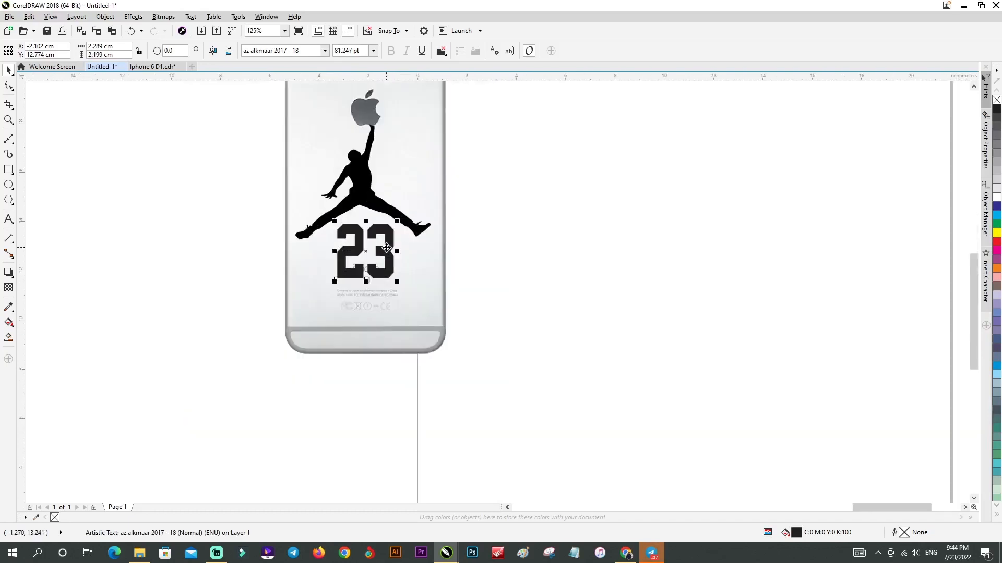
Apply a one-step outside contour to the "23" with an offset of 0.1 cm.
left_click(14, 280)
left_click(42, 282)
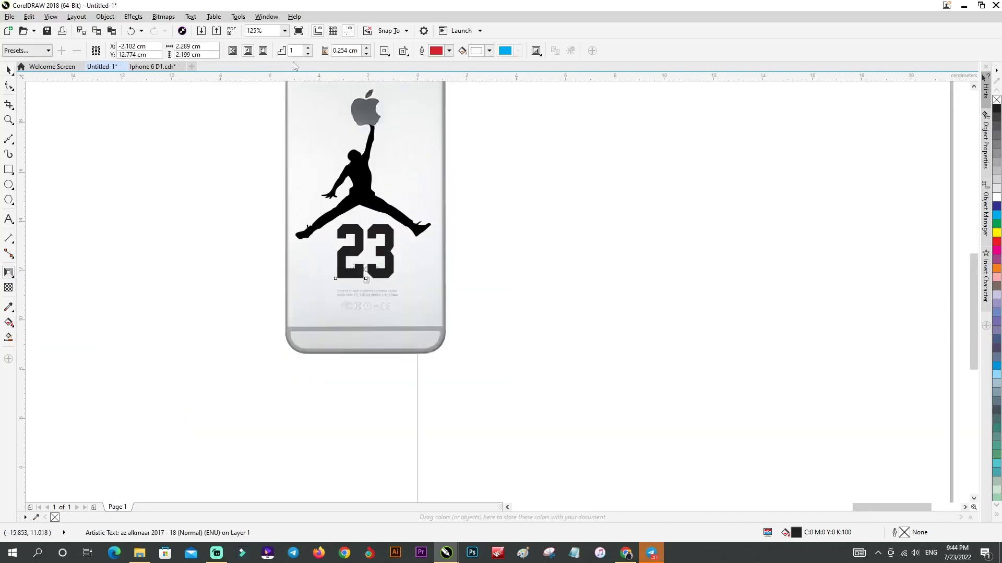
left_click(248, 50)
left_click(542, 235)
left_click(263, 51)
triple_click(358, 51)
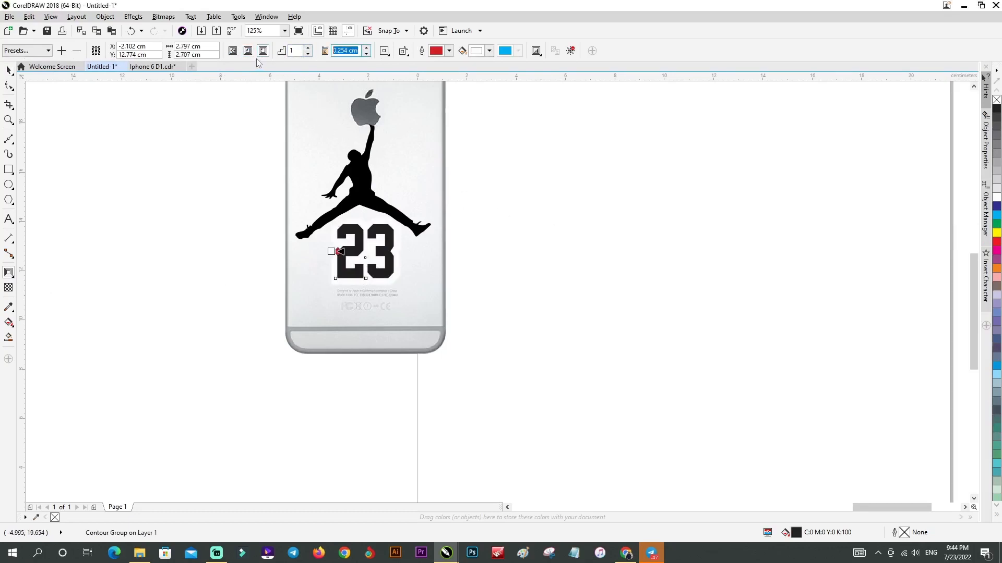
type("0.1")
key("Return")
scroll(329, 72, "up", 2)
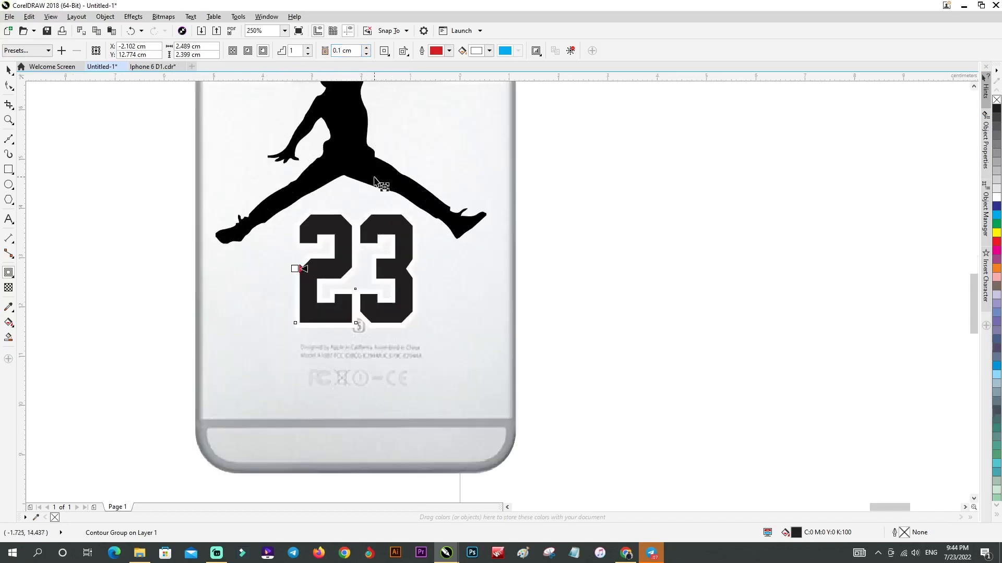
Change the contour of the "23" to an inside contour with an offset of 0.07 cm.
left_click(247, 51)
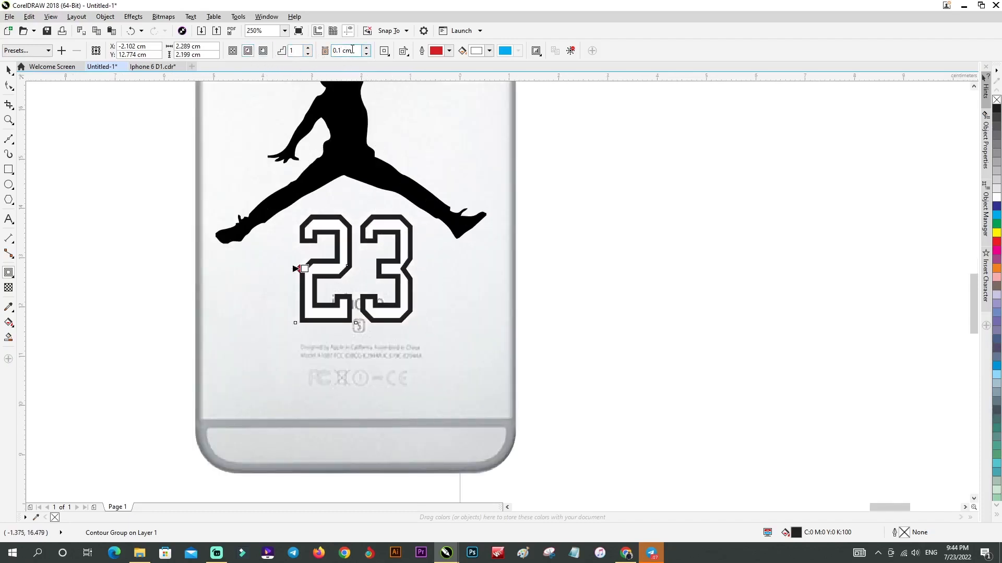
left_click_drag(352, 50, 286, 54)
type("0.07")
key("Return")
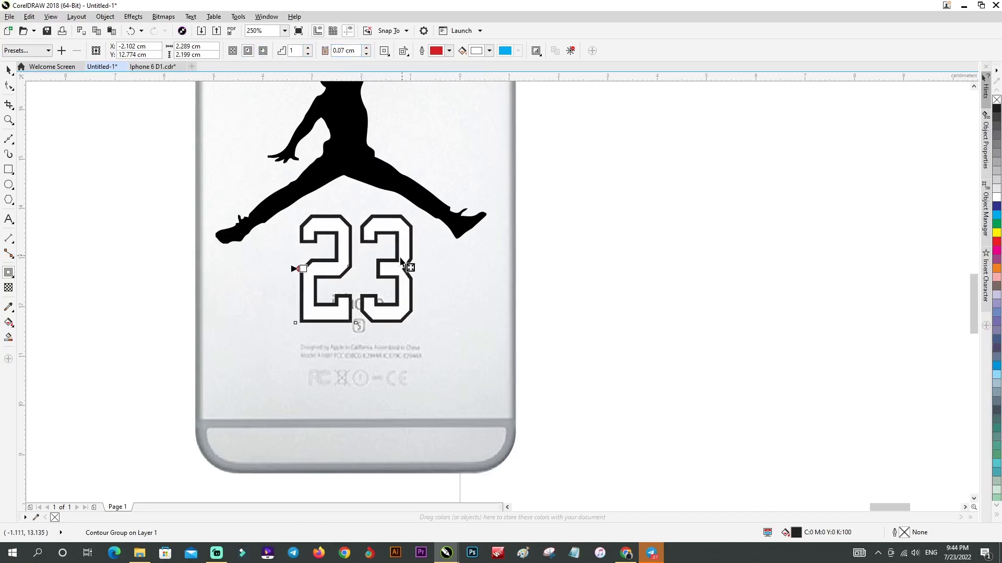
scroll(364, 233, "up", 2)
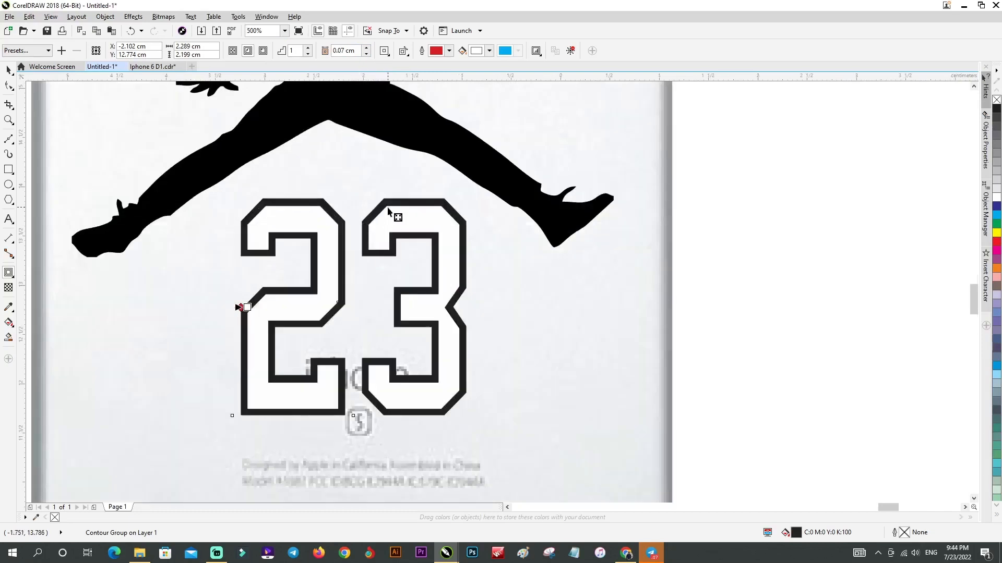
Break the contour group apart so the "23" and its white inner contour are separate objects.
right_click(387, 207)
key("Escape")
key("ctrl+k")
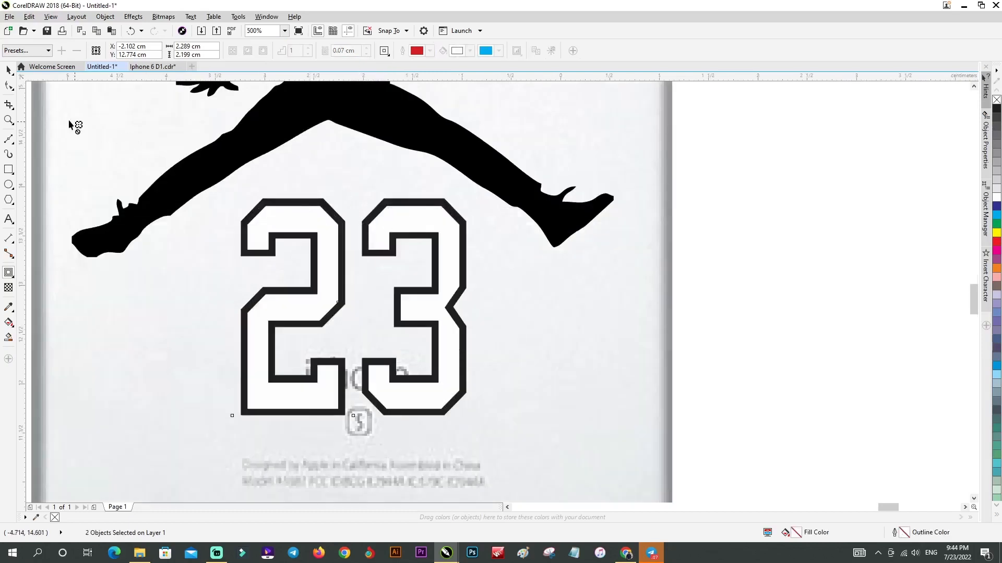
left_click(9, 70)
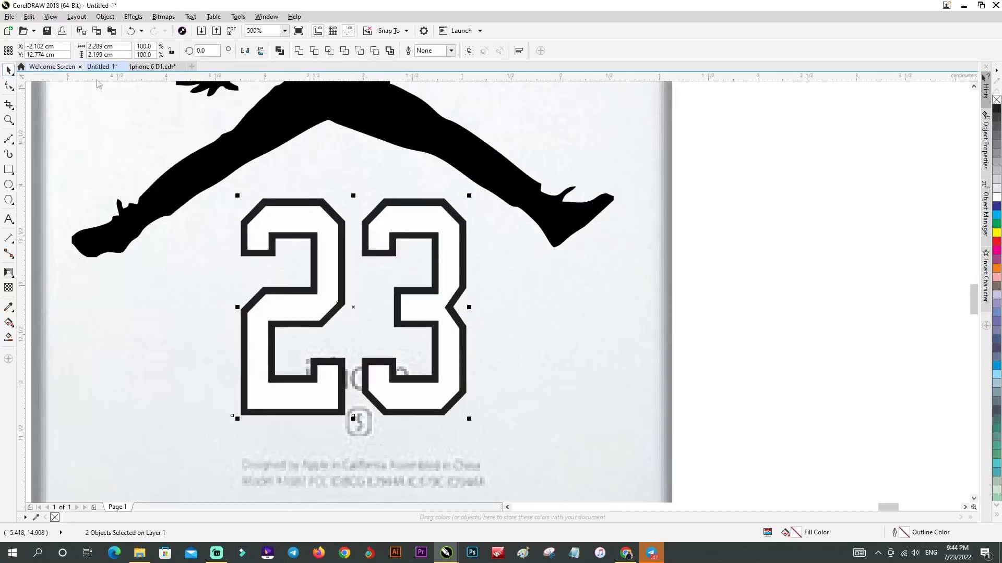
Try filling both separated parts of the "23" with red, and undo the fill.
left_click(997, 242)
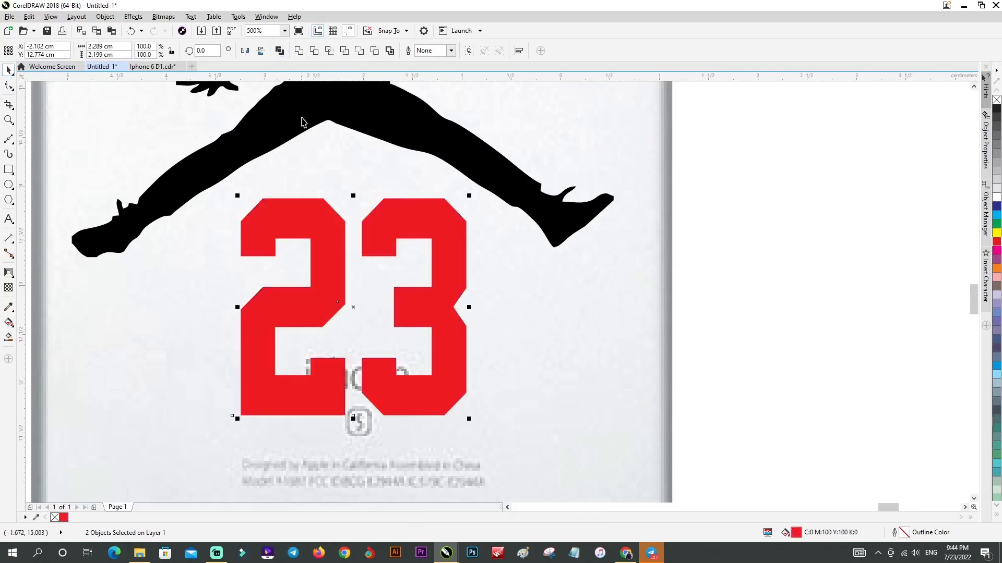
key("ctrl+z")
Select only the inner contour shape of the "23" and fill it with red (C0 M100 Y100 K0).
left_click_drag(443, 256, 472, 235)
key("ctrl+z")
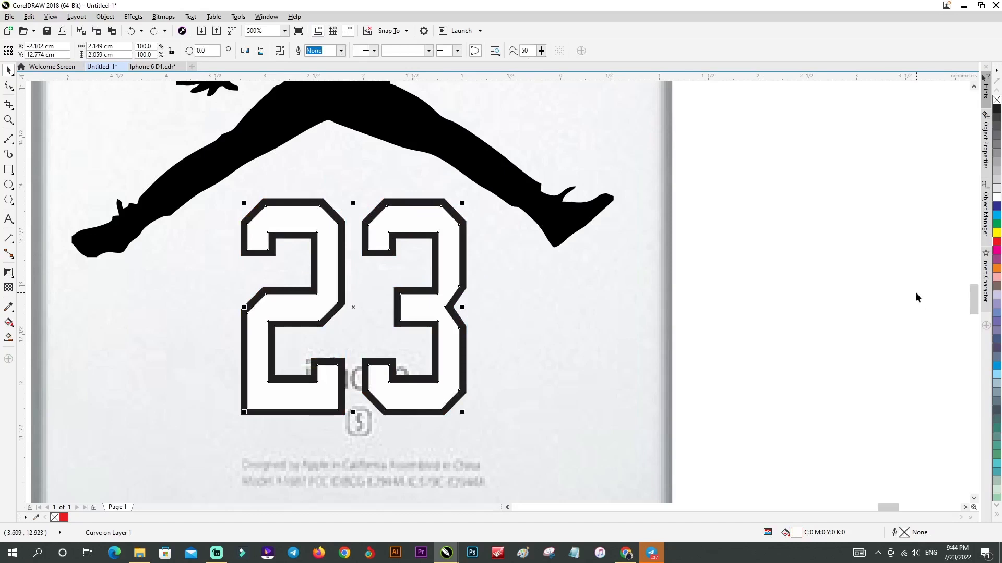
left_click(997, 243)
key("F3")
key("F3")
scroll(469, 264, "right", 3)
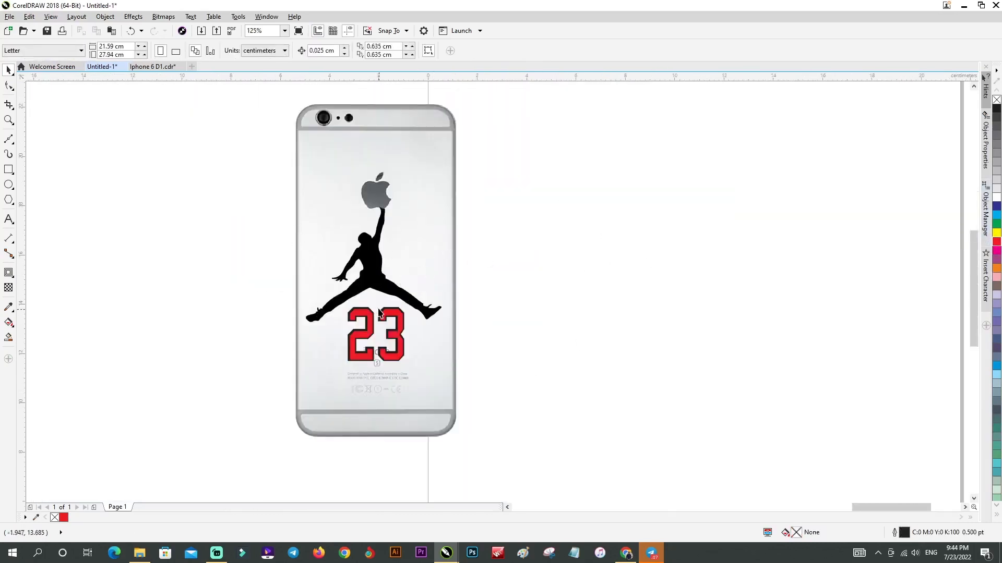
scroll(410, 301, "down", 2)
scroll(428, 354, "up", 2)
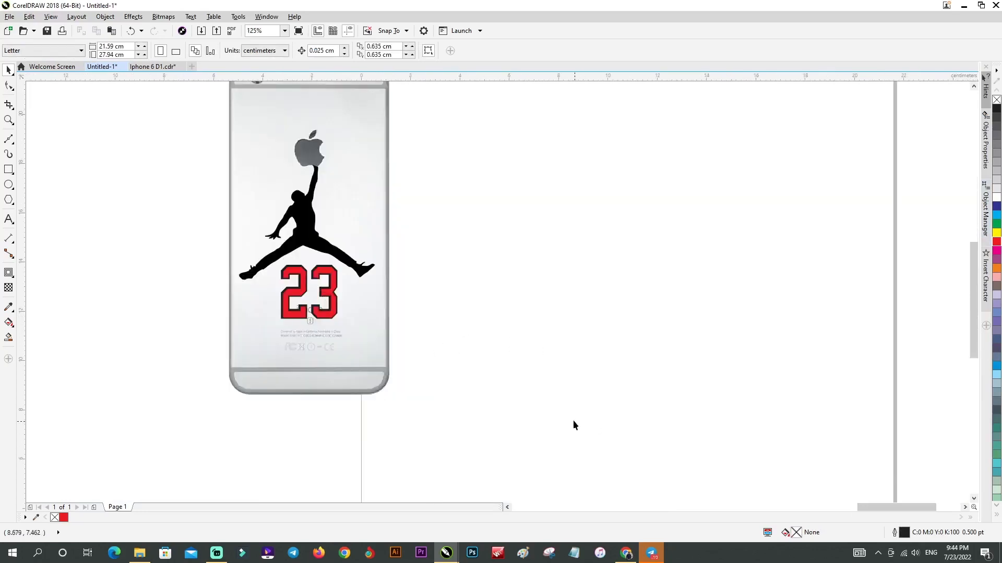